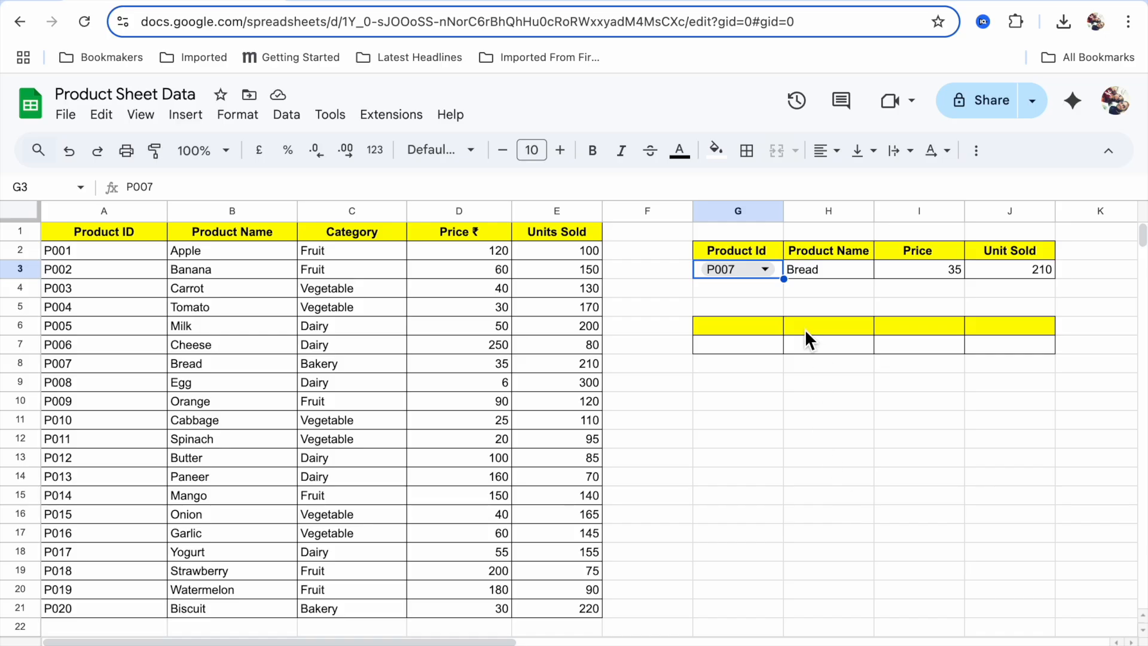
Step: Switch the product ID in G3 to P006, to P004 and back to P007 to check the lookup results
{"action": "left_click", "coordinate": [764, 272]}
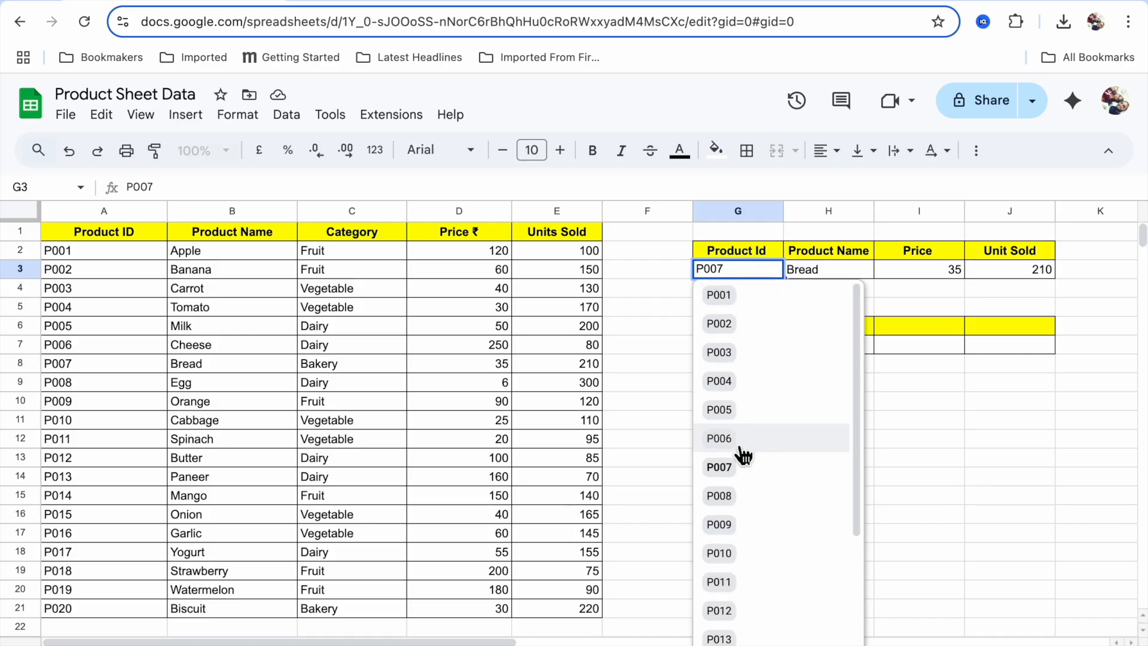
{"action": "left_click", "coordinate": [719, 439]}
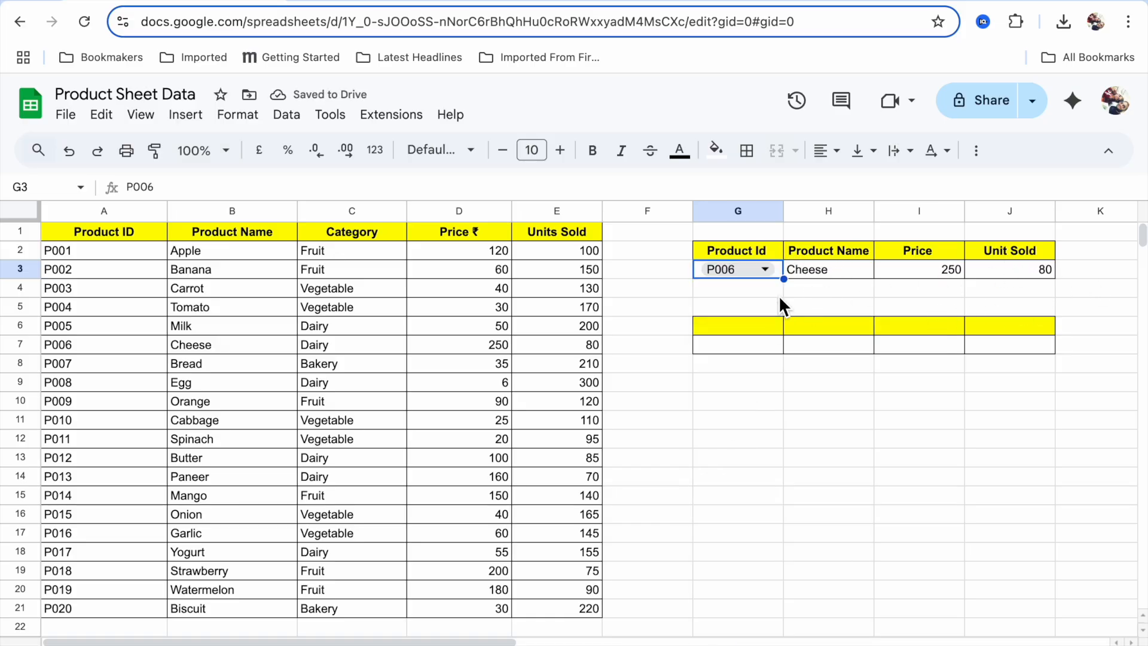
{"action": "left_click", "coordinate": [766, 273]}
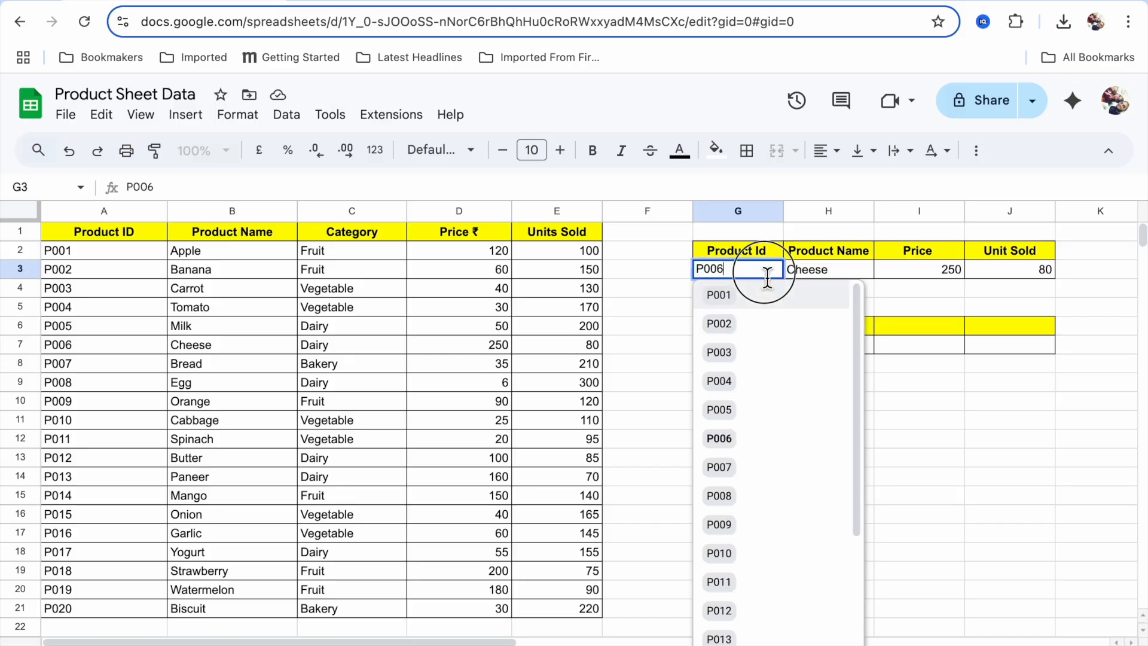
{"action": "left_click", "coordinate": [751, 390]}
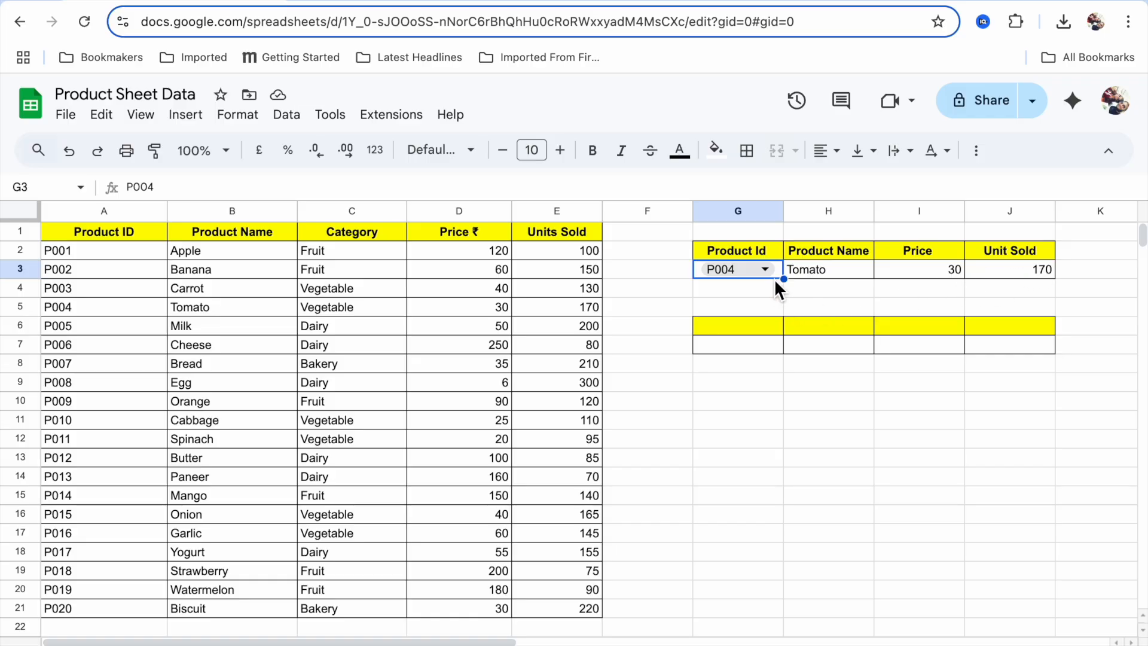
{"action": "left_click", "coordinate": [763, 267]}
{"action": "left_click", "coordinate": [741, 472]}
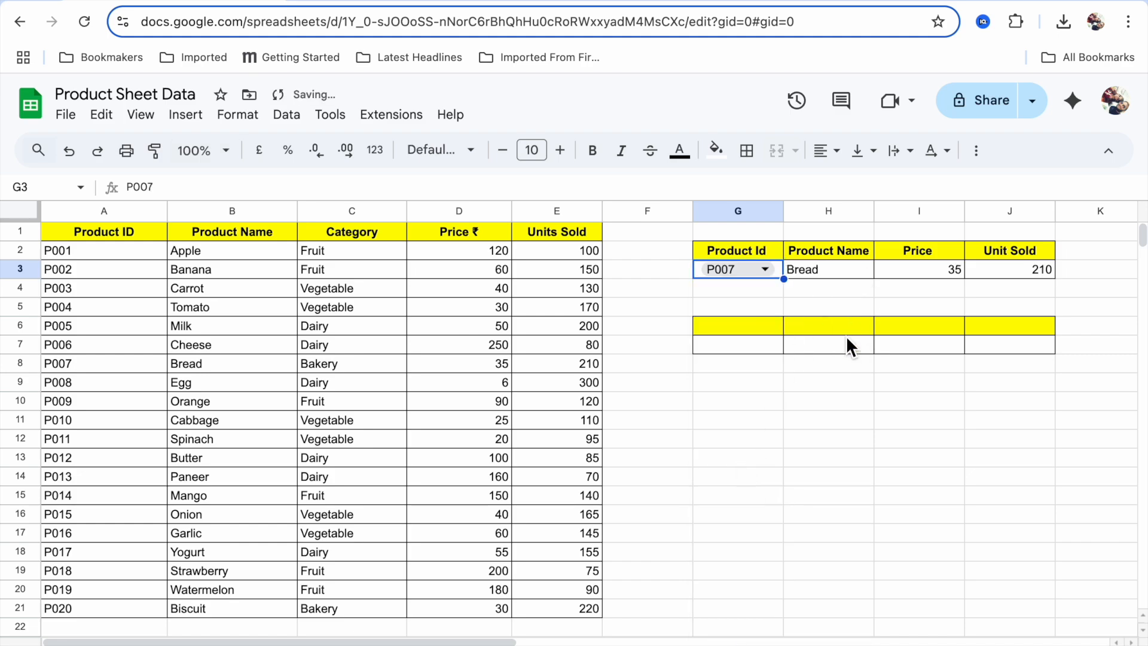
Step: Copy the header row G2:J2 of the first lookup table into the empty header row starting at G6
{"action": "left_click", "coordinate": [739, 346]}
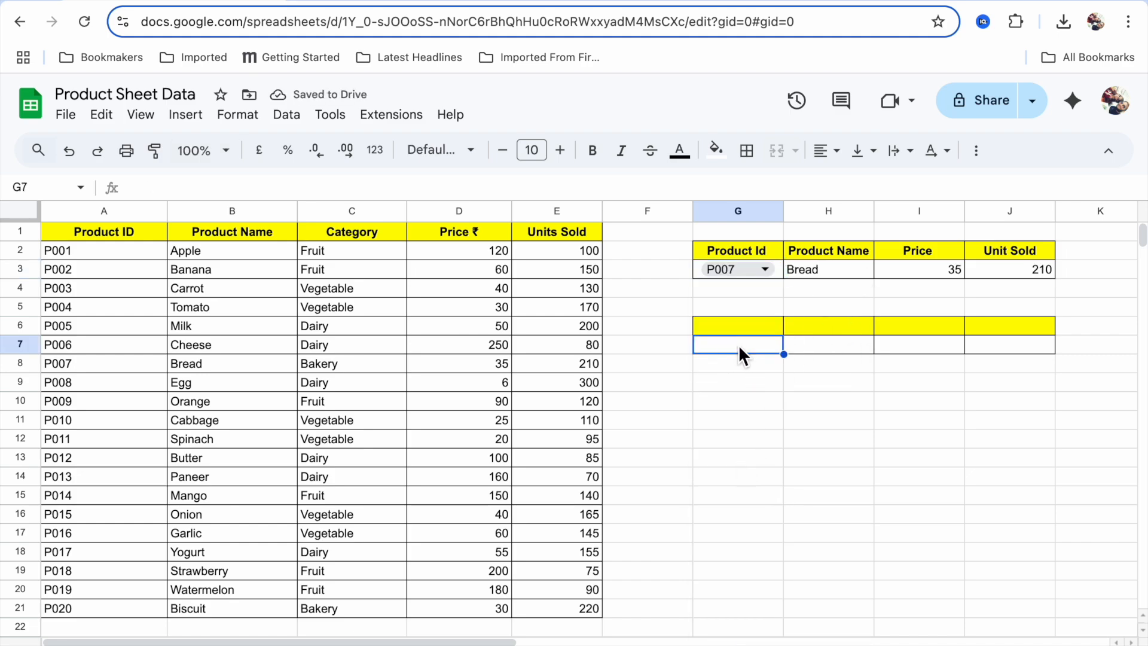
{"action": "left_click_drag", "start_coordinate": [728, 249], "coordinate": [975, 246]}
{"action": "key", "text": "ctrl+c"}
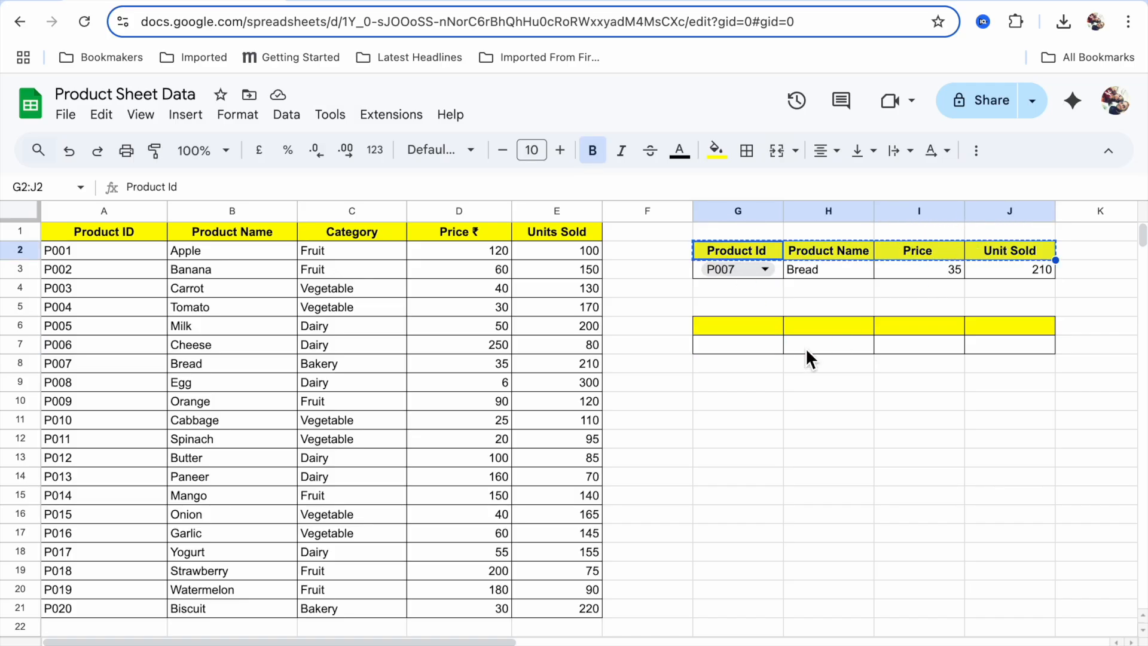
{"action": "left_click", "coordinate": [751, 328]}
{"action": "key", "text": "ctrl+v"}
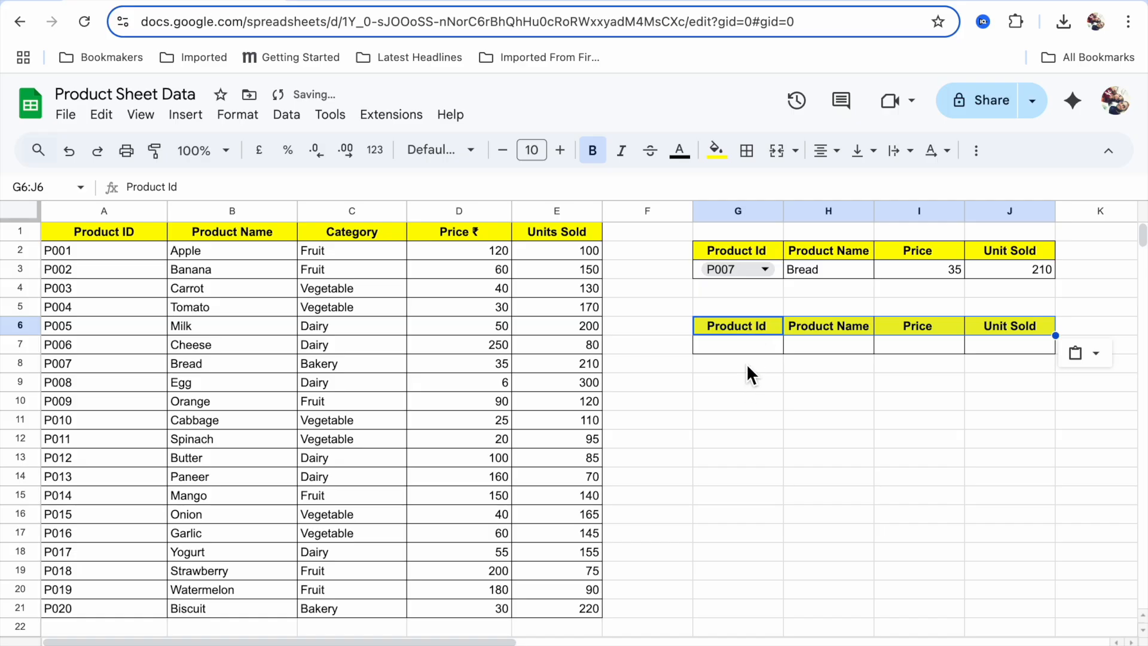
{"action": "left_click", "coordinate": [750, 352]}
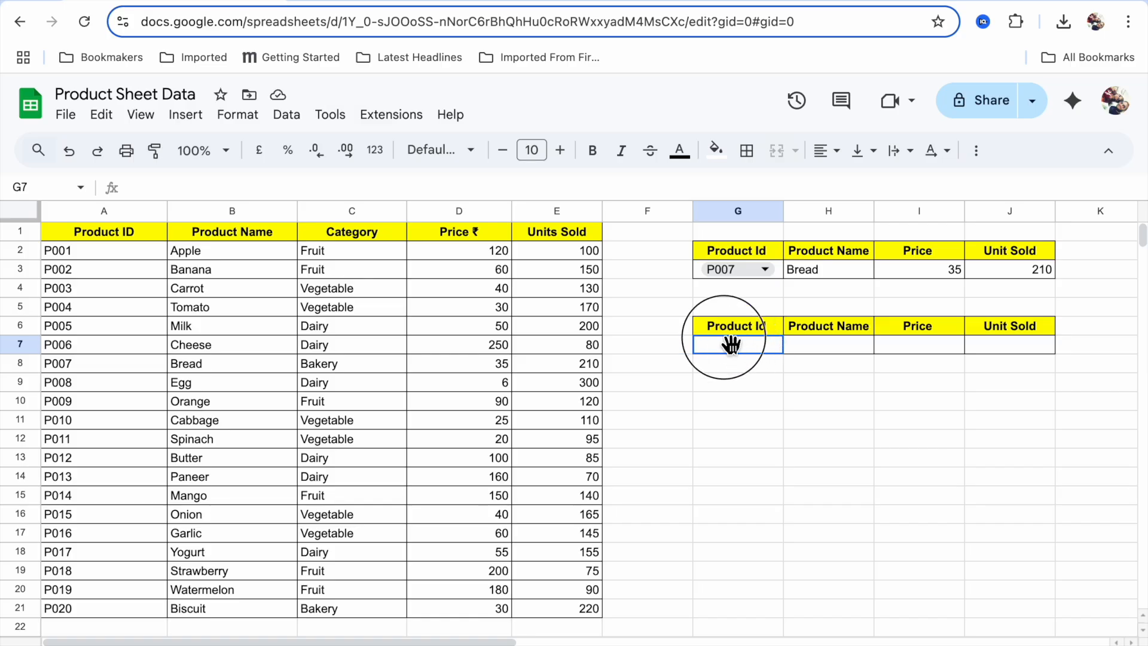
{"action": "left_click_drag", "start_coordinate": [741, 346], "coordinate": [772, 427]}
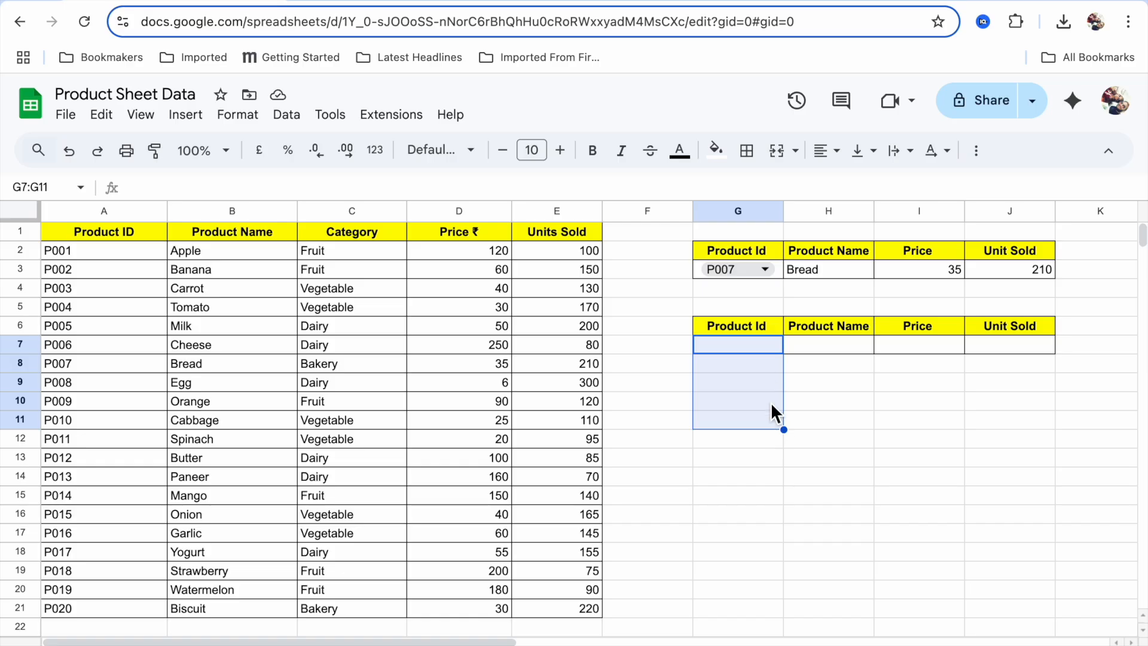
{"action": "left_click", "coordinate": [769, 448]}
Step: Add a data validation rule to cell G7 with the criterion Drop-down (from a range)
{"action": "left_click", "coordinate": [758, 344]}
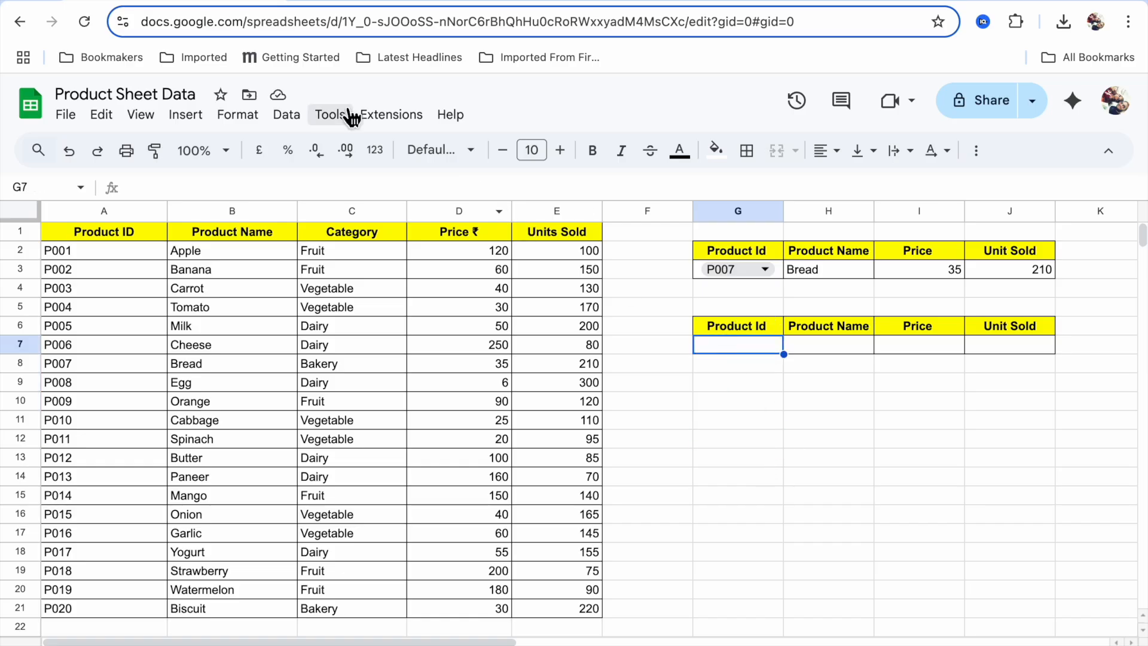
{"action": "left_click", "coordinate": [295, 117]}
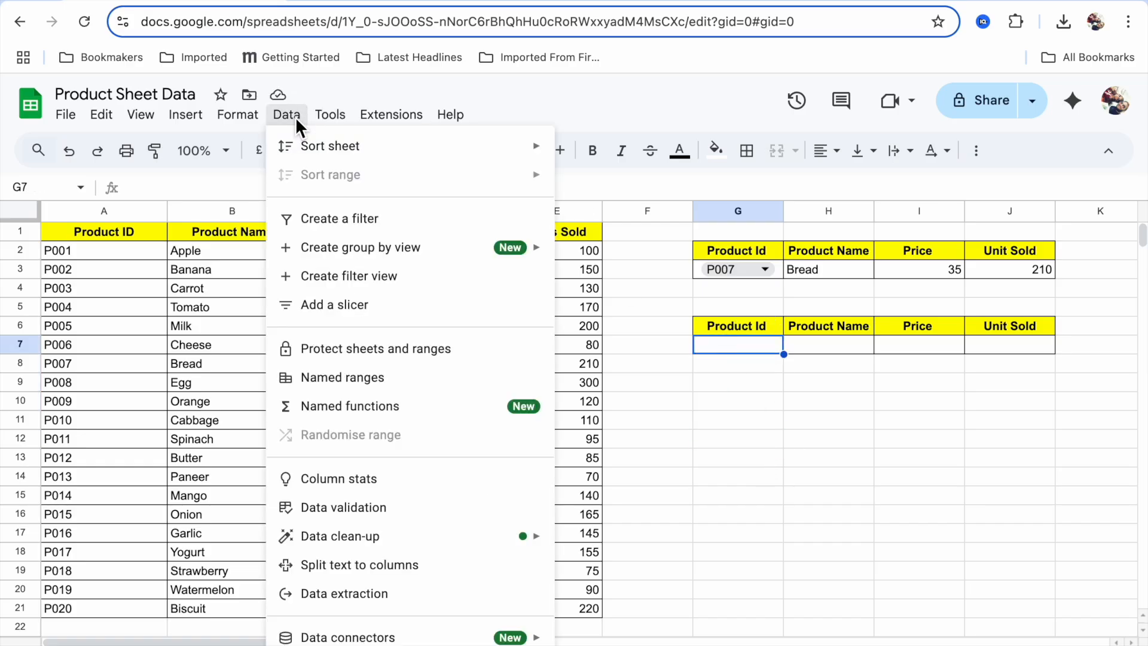
{"action": "mouse_move", "coordinate": [372, 542]}
{"action": "left_click", "coordinate": [370, 507]}
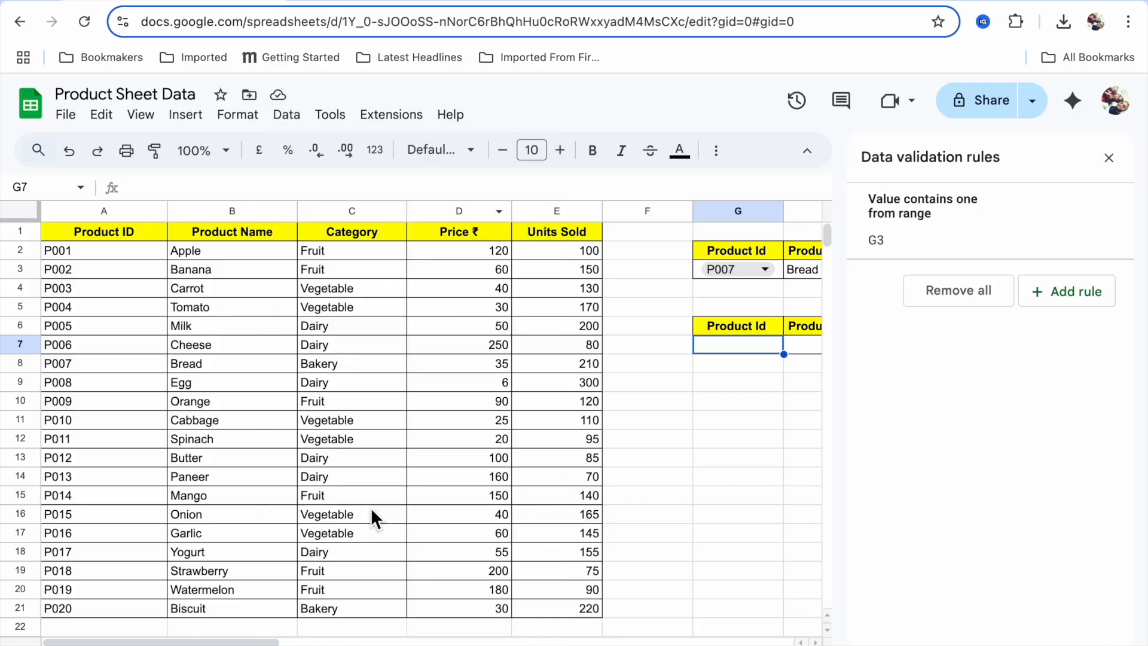
{"action": "left_click", "coordinate": [1051, 296]}
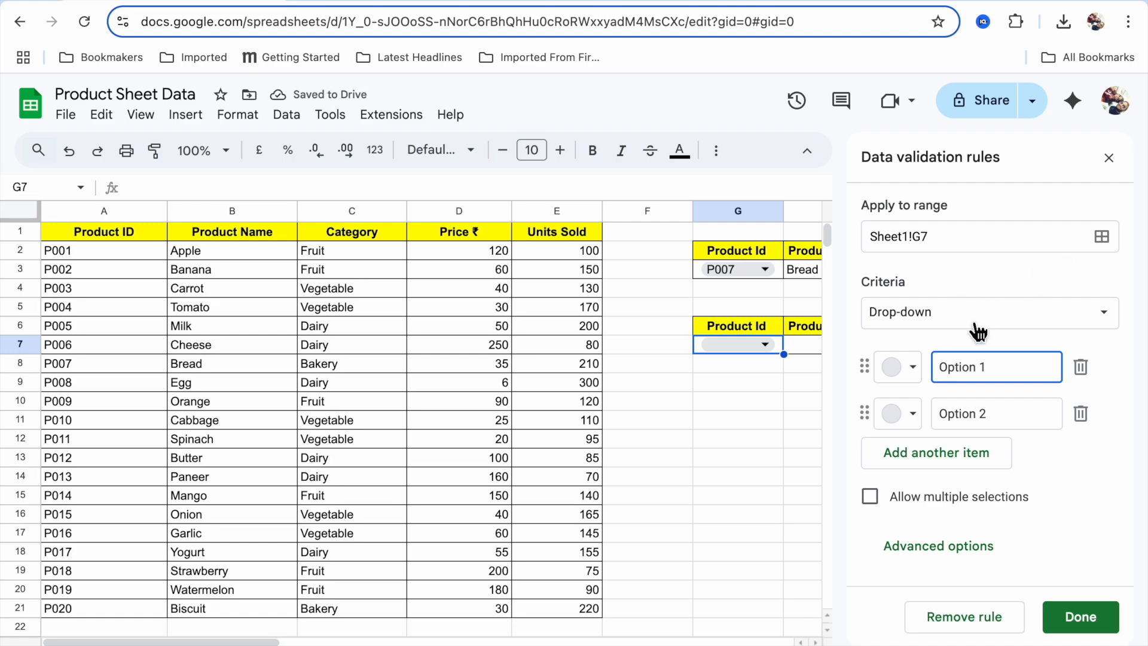
{"action": "left_click", "coordinate": [997, 321]}
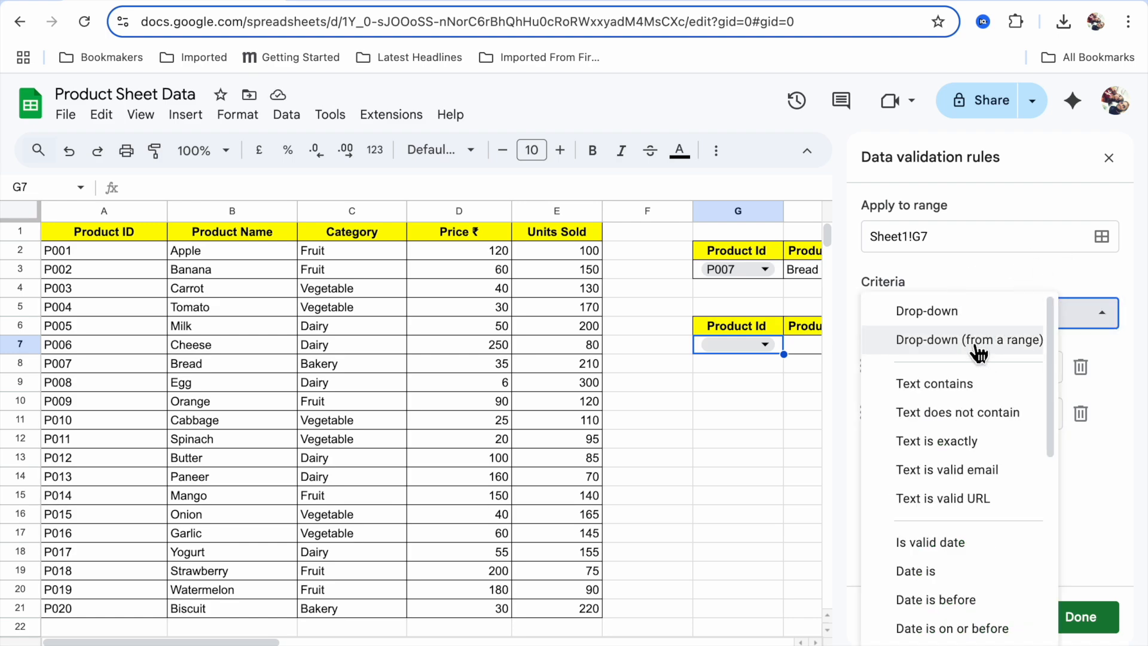
{"action": "left_click", "coordinate": [996, 339]}
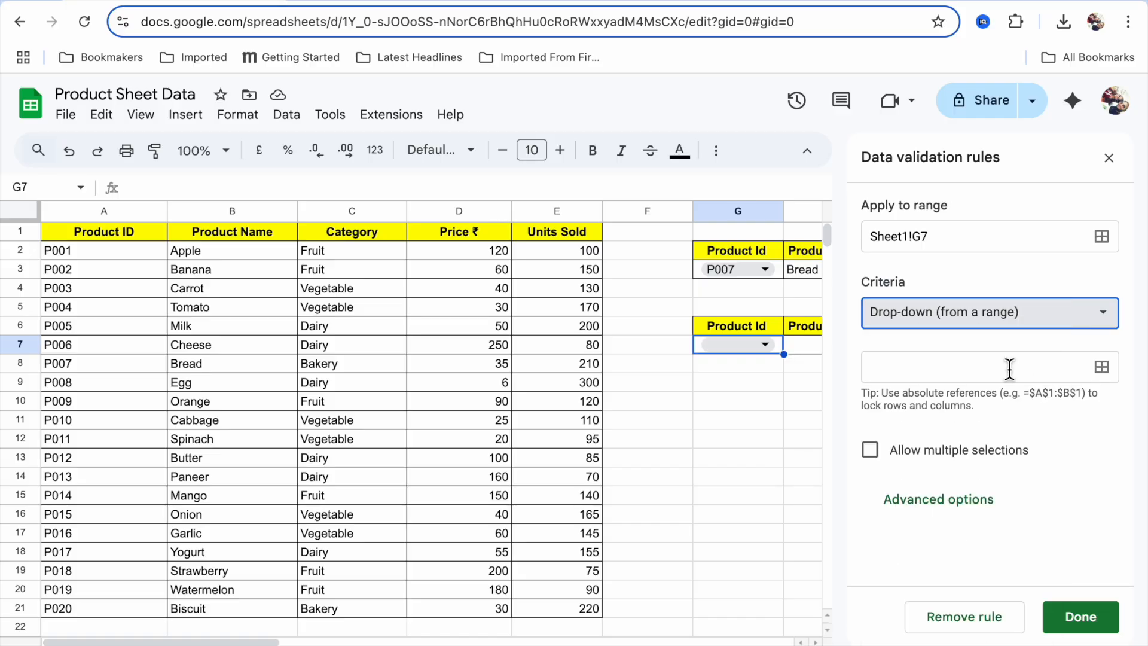
Step: Use the product IDs in Sheet1!A2:A21 as the drop-down source, save the rule, and choose P001 in G7
{"action": "left_click", "coordinate": [1102, 367]}
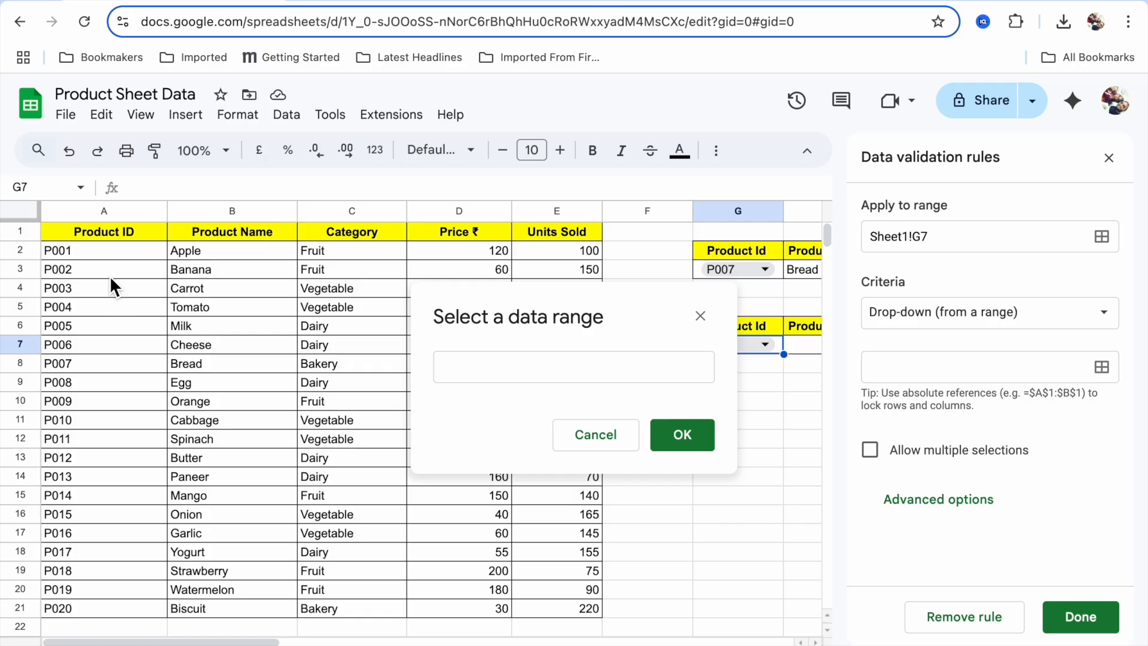
{"action": "left_click_drag", "start_coordinate": [126, 253], "coordinate": [103, 605]}
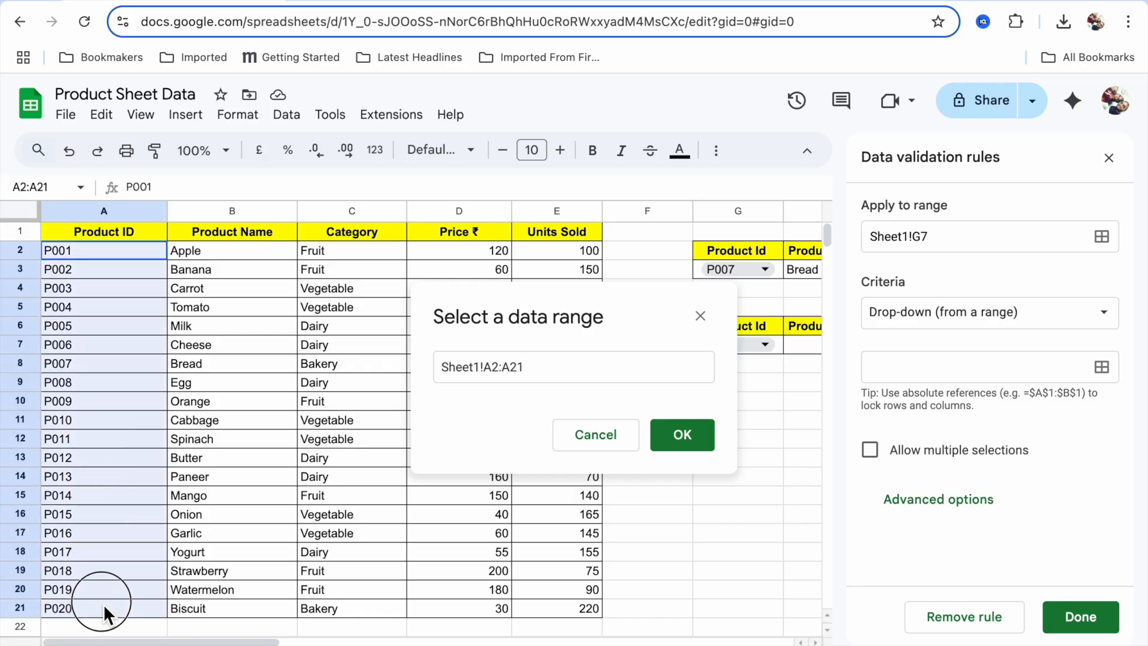
{"action": "left_click", "coordinate": [707, 452]}
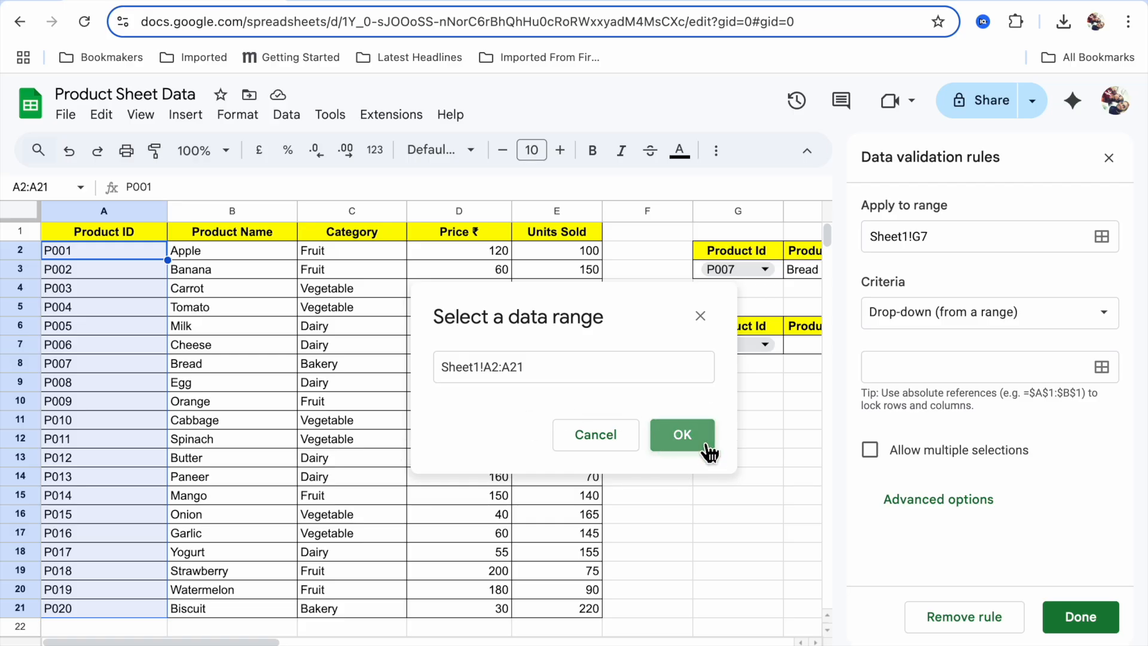
{"action": "left_click", "coordinate": [1098, 624]}
{"action": "left_click", "coordinate": [1111, 158]}
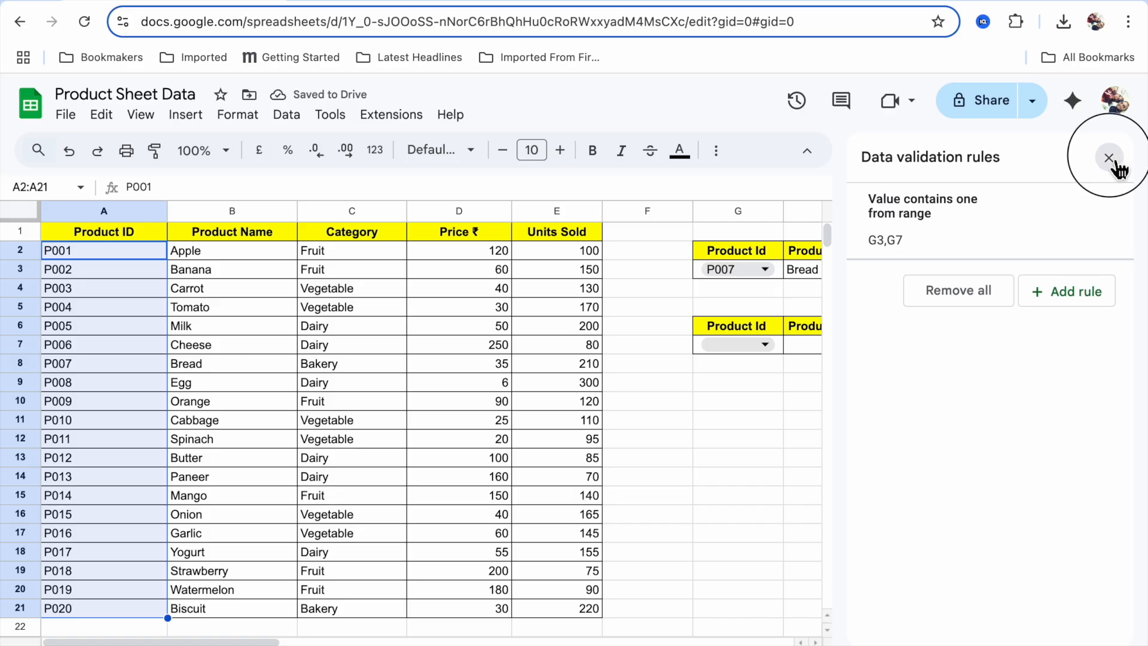
{"action": "left_click", "coordinate": [767, 345]}
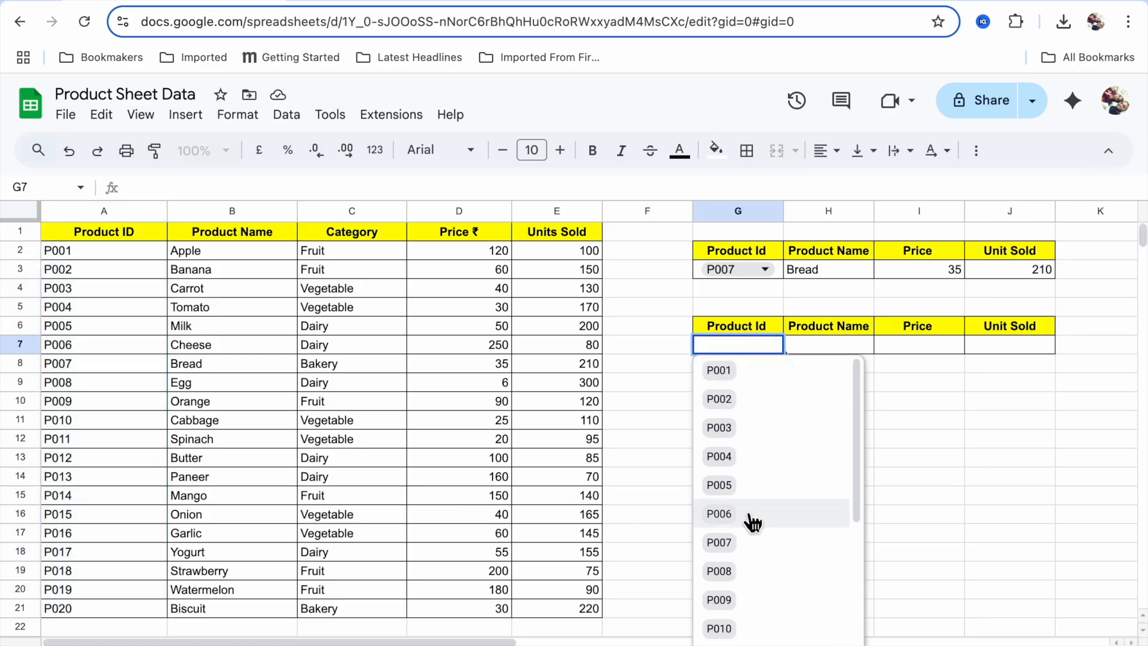
{"action": "left_click", "coordinate": [759, 372]}
Step: Enter =XLOOKUP(G7,A2:A21,B2:B21) in H7 to return the product name, and test it by choosing P002 in G7
{"action": "left_click", "coordinate": [844, 344]}
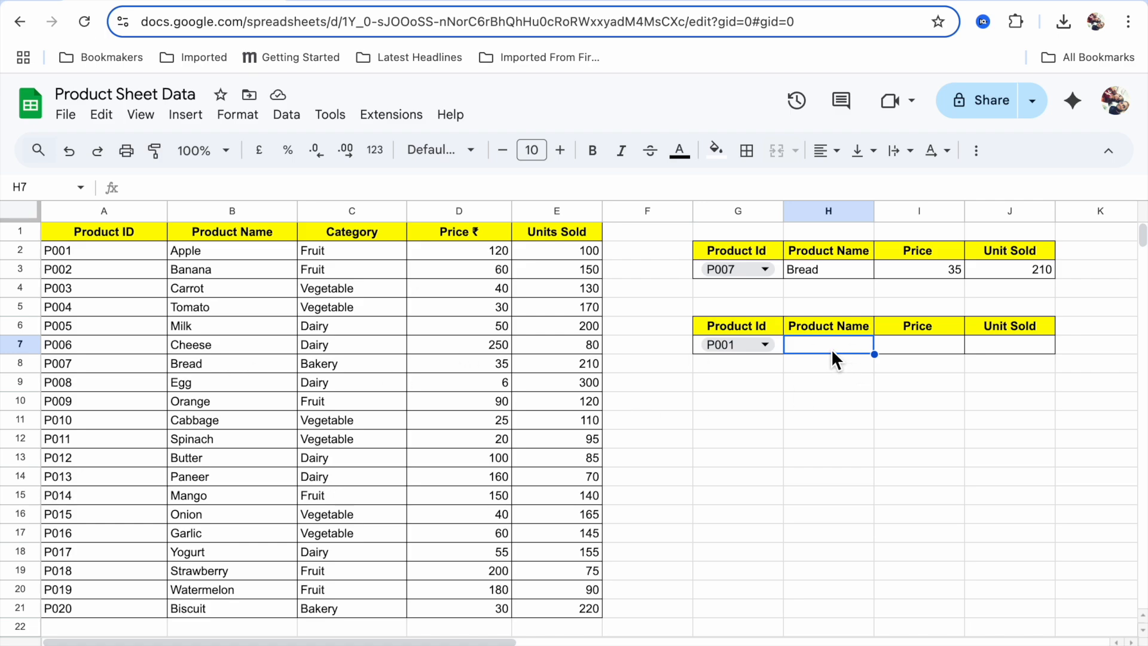
{"action": "type", "text": "="}
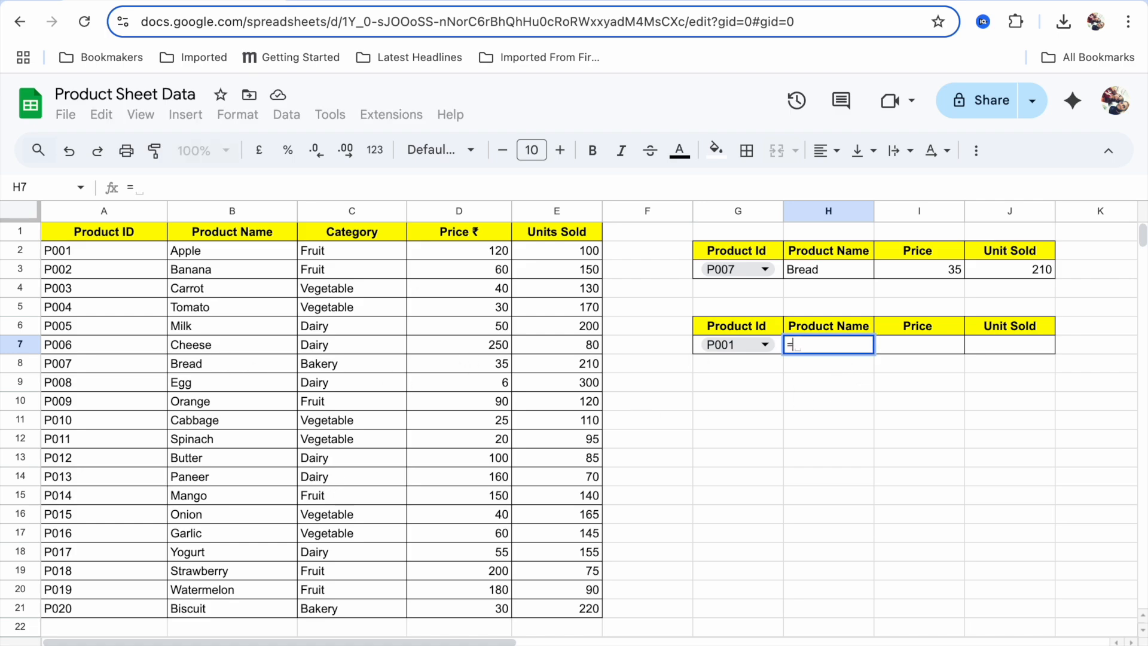
{"action": "type", "text": "xloo"}
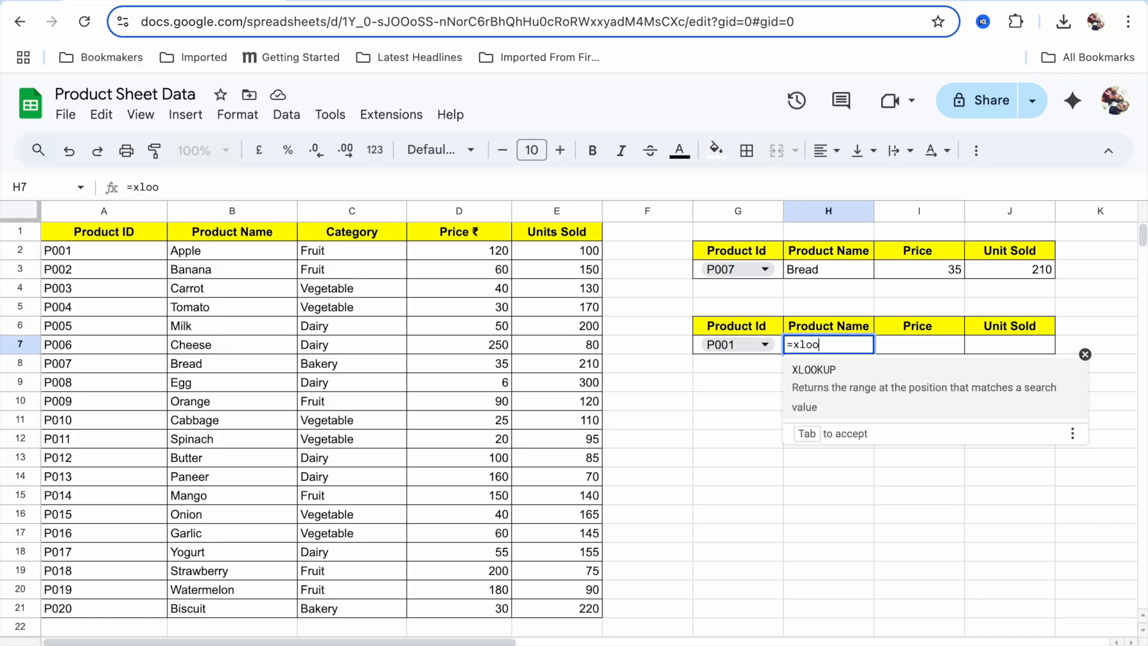
{"action": "left_click", "coordinate": [860, 389]}
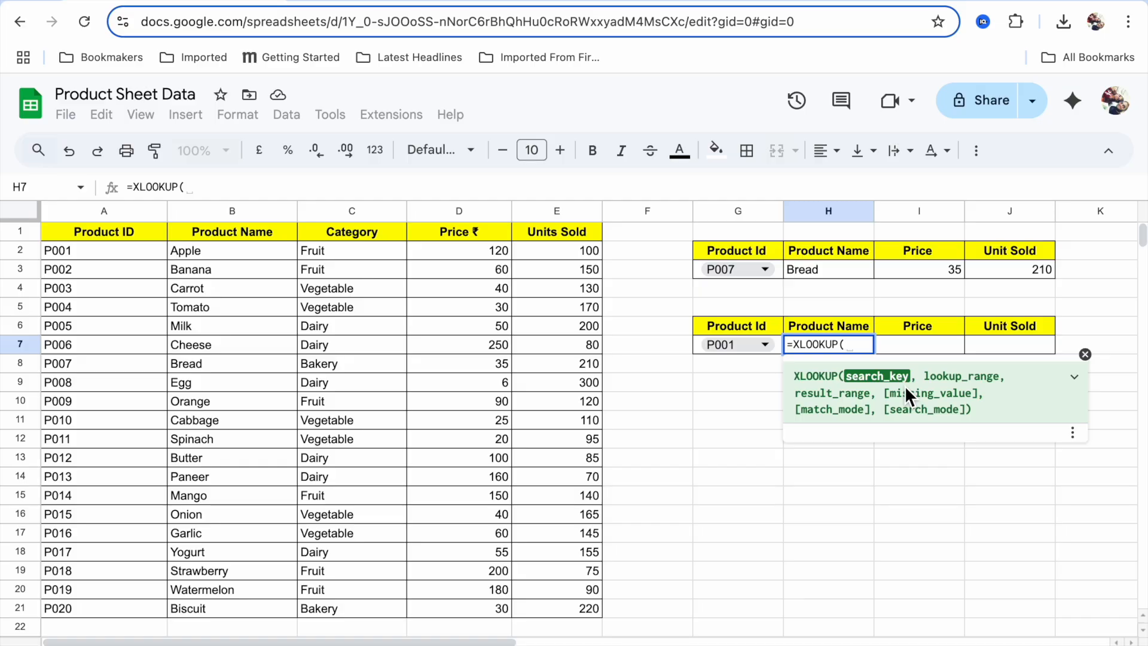
{"action": "left_click", "coordinate": [723, 347]}
{"action": "type", "text": ","}
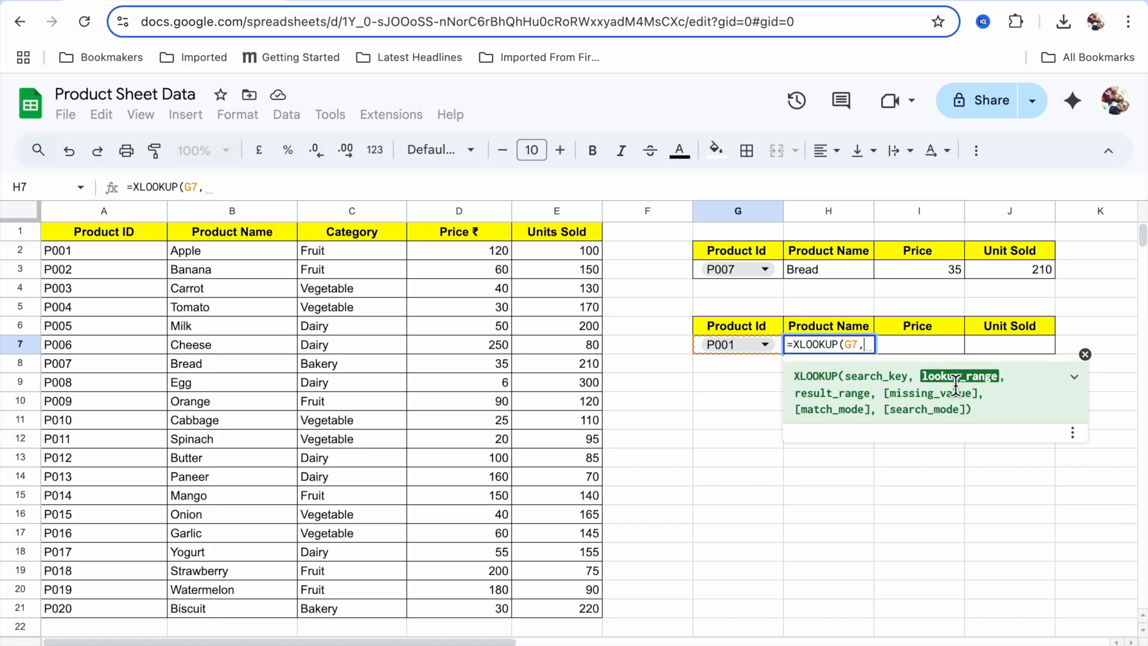
{"action": "left_click_drag", "start_coordinate": [123, 253], "coordinate": [91, 608]}
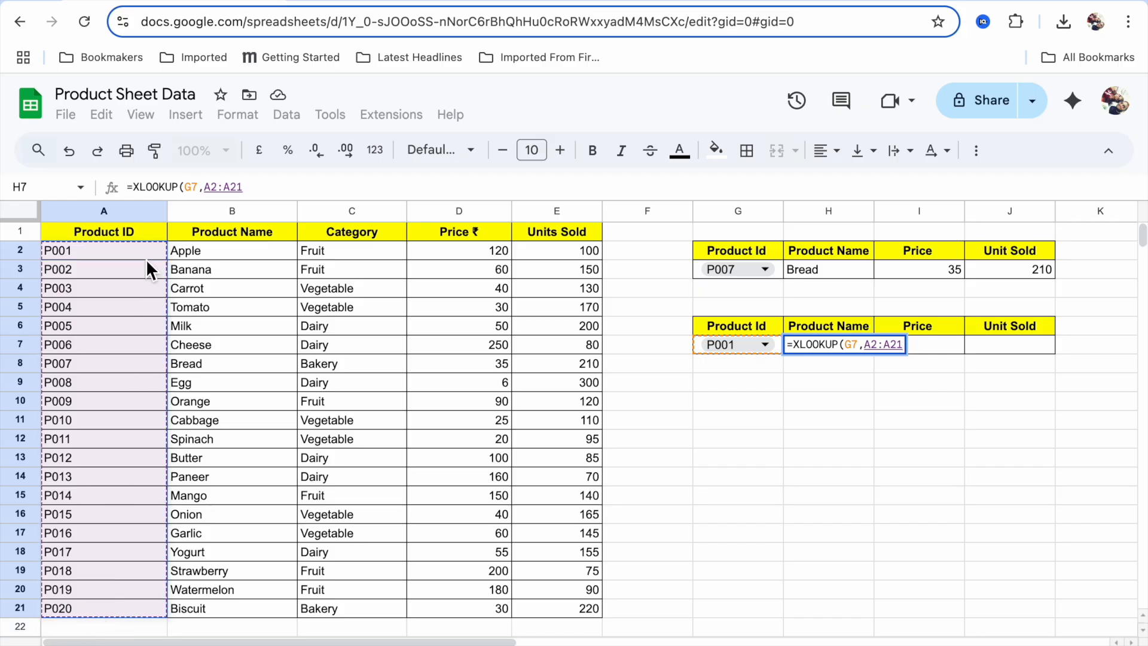
{"action": "type", "text": ","}
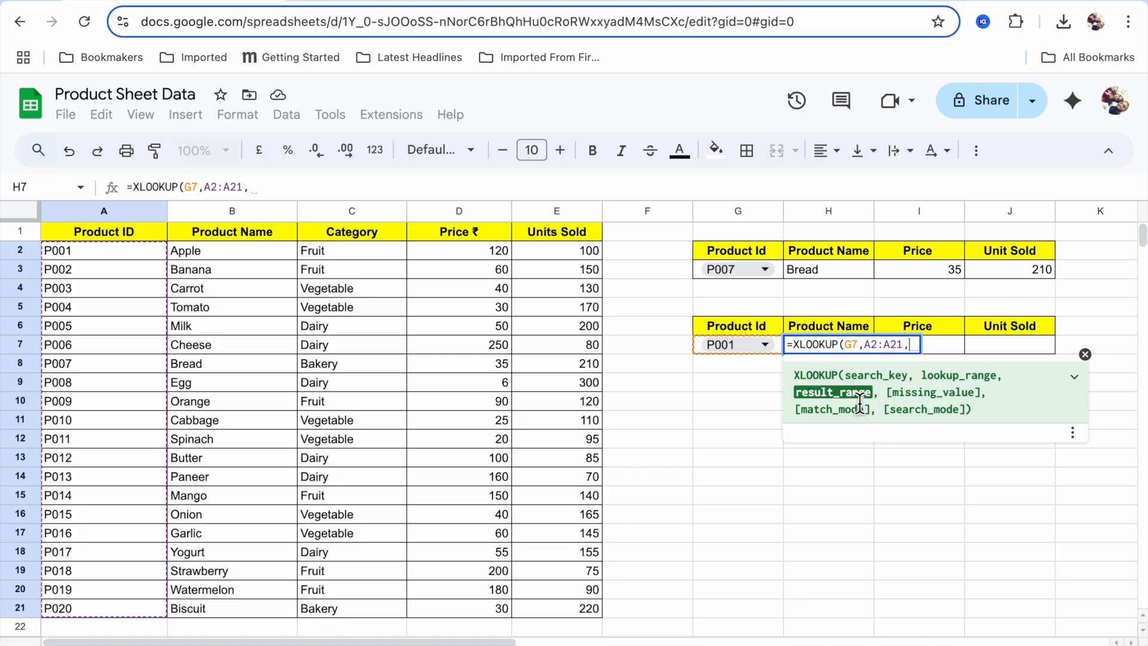
{"action": "left_click_drag", "start_coordinate": [268, 253], "coordinate": [242, 612]}
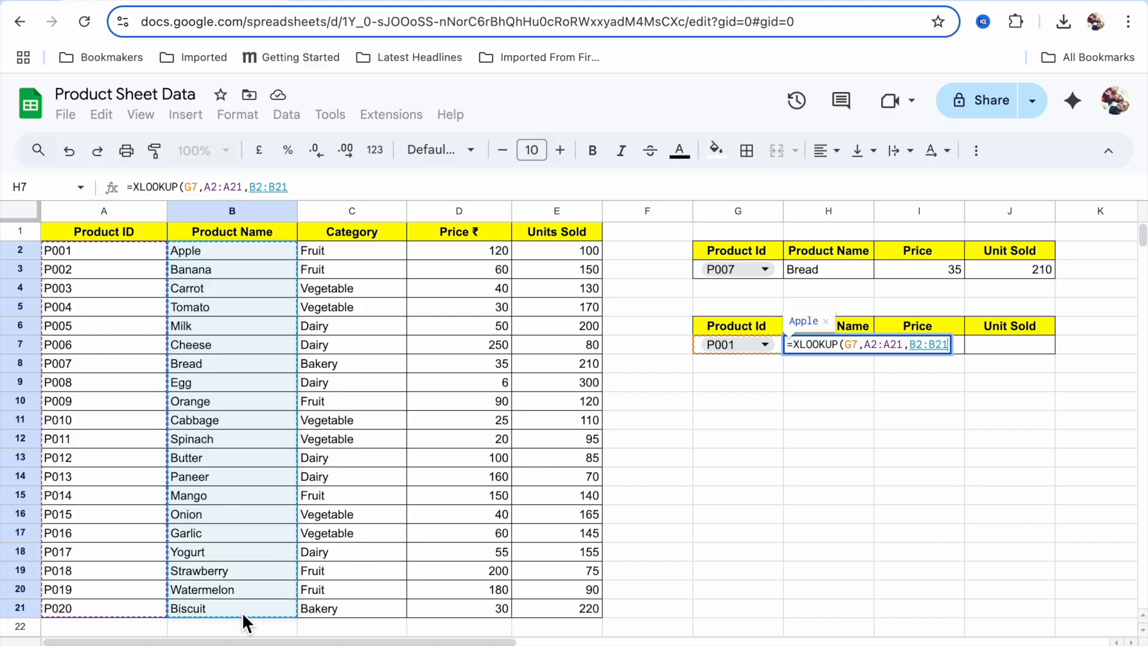
{"action": "type", "text": ")"}
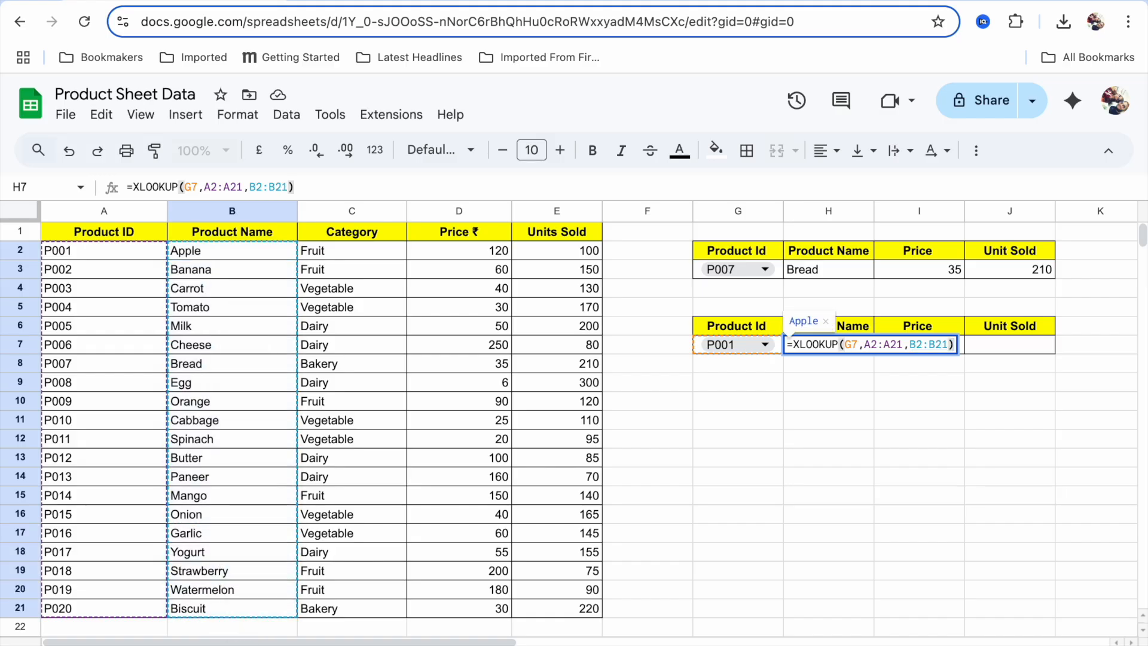
{"action": "key", "text": "Return"}
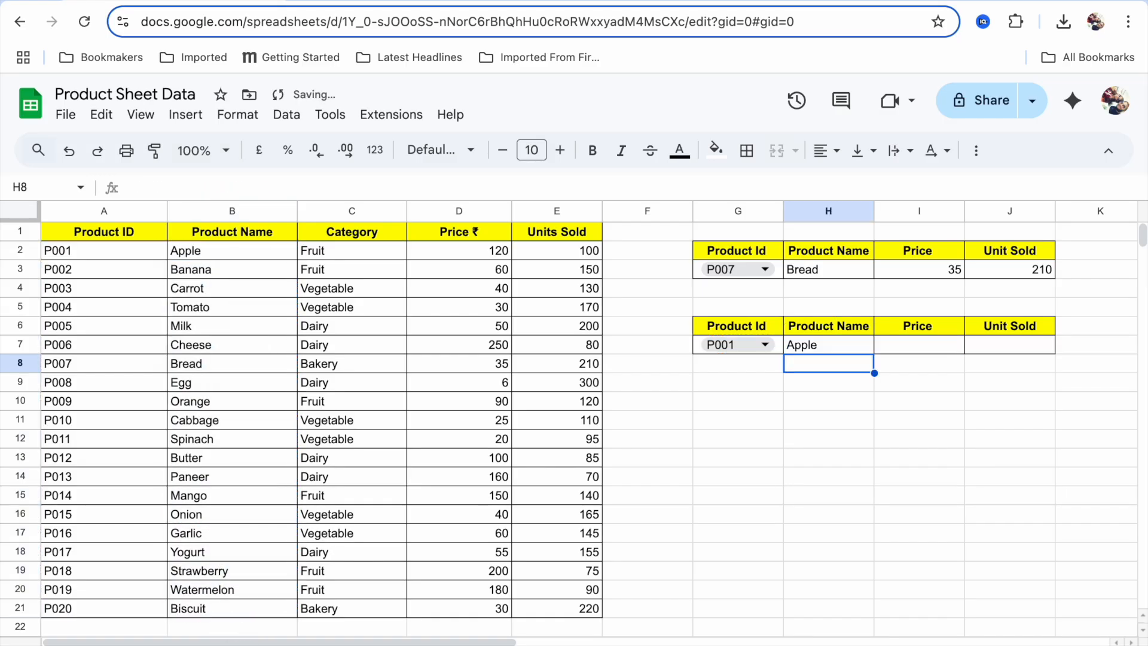
{"action": "left_click", "coordinate": [754, 345]}
{"action": "left_click", "coordinate": [733, 403]}
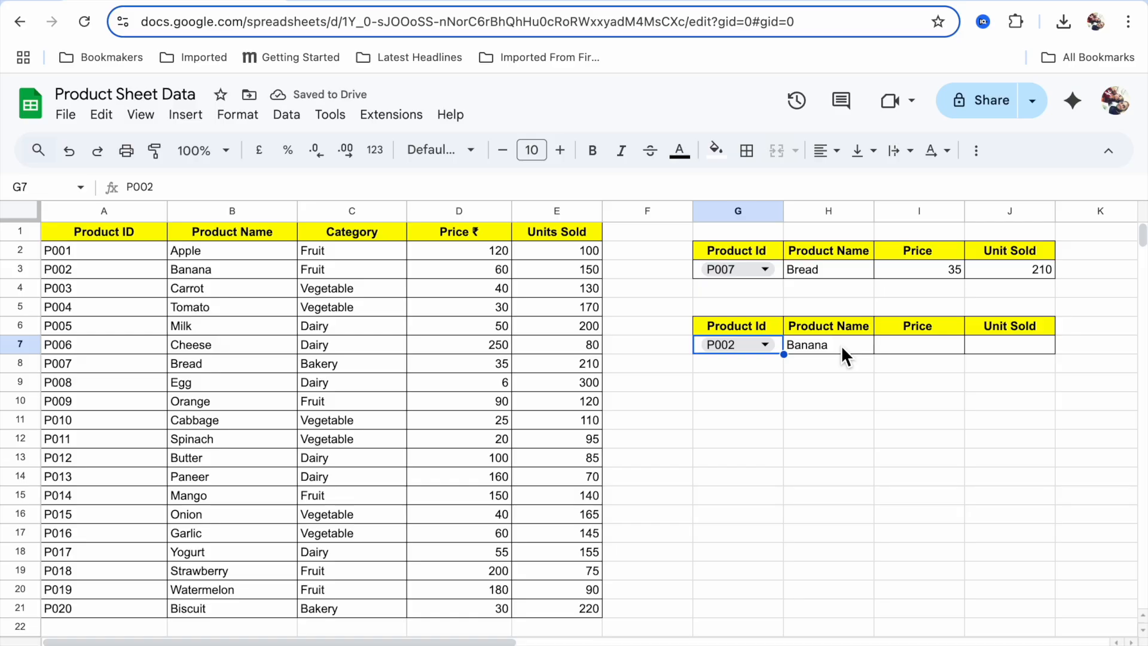
Step: Enter =XLOOKUP(G7,A2:A21,D2:D21) in I7 to return the price of the selected product
{"action": "left_click", "coordinate": [913, 343]}
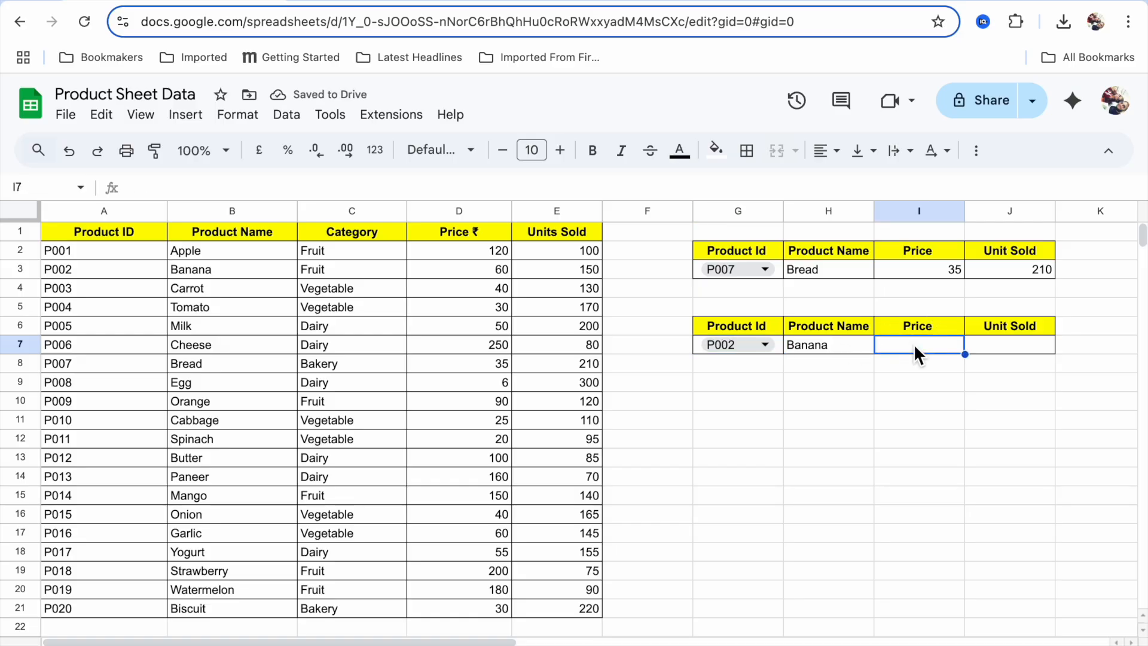
{"action": "type", "text": "=xlo"}
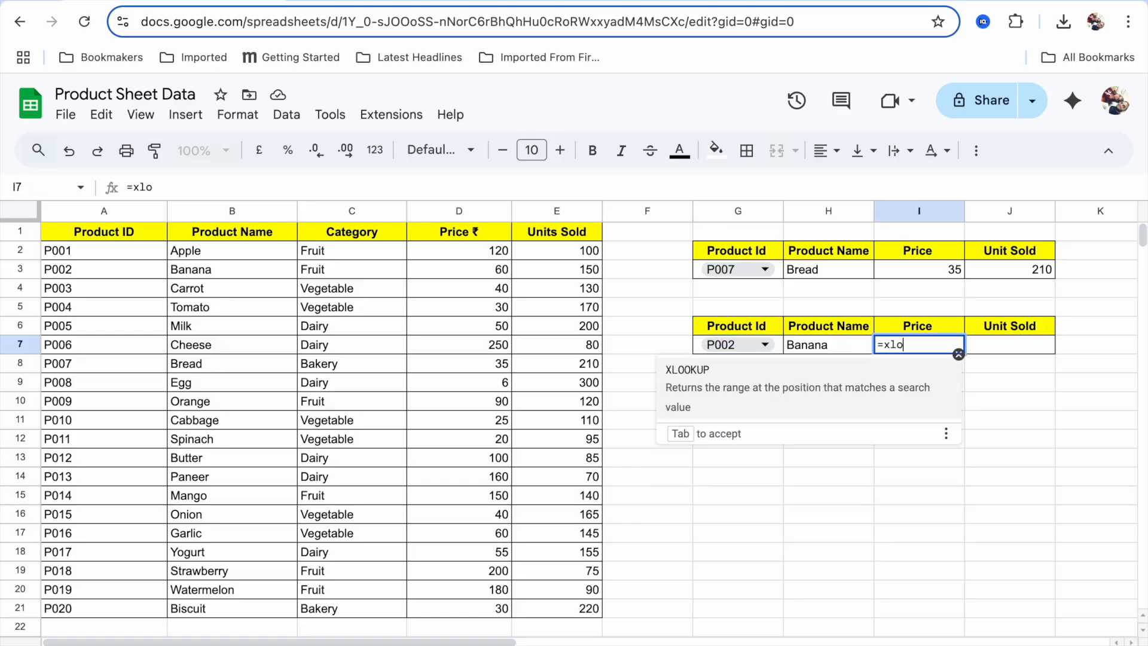
{"action": "left_click", "coordinate": [882, 386]}
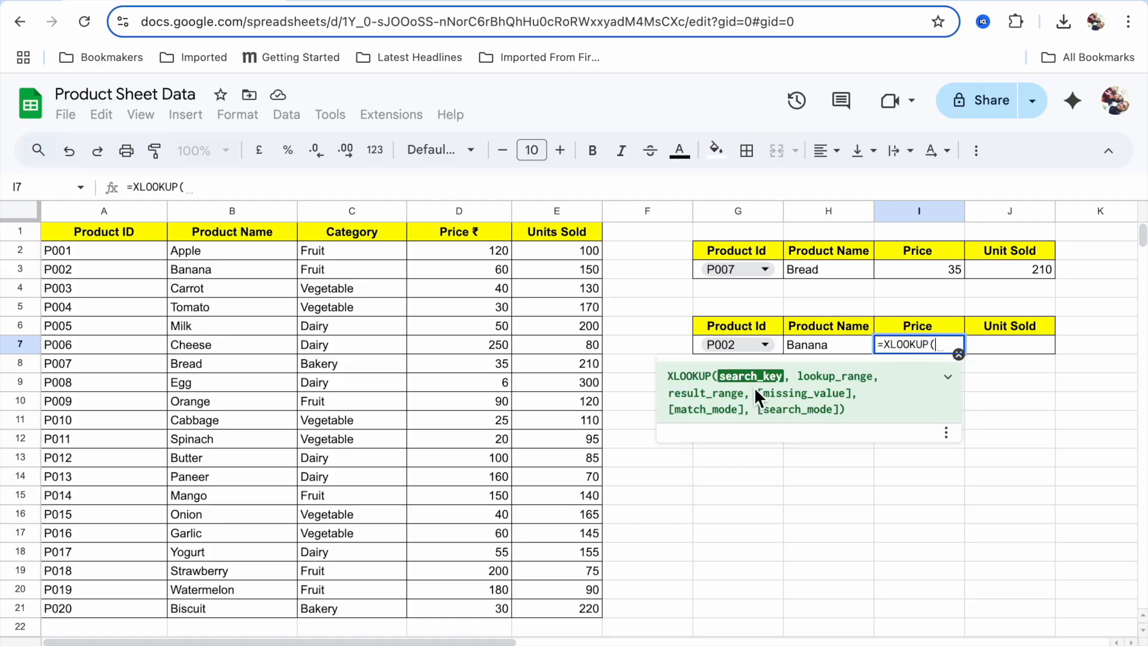
{"action": "left_click", "coordinate": [740, 347]}
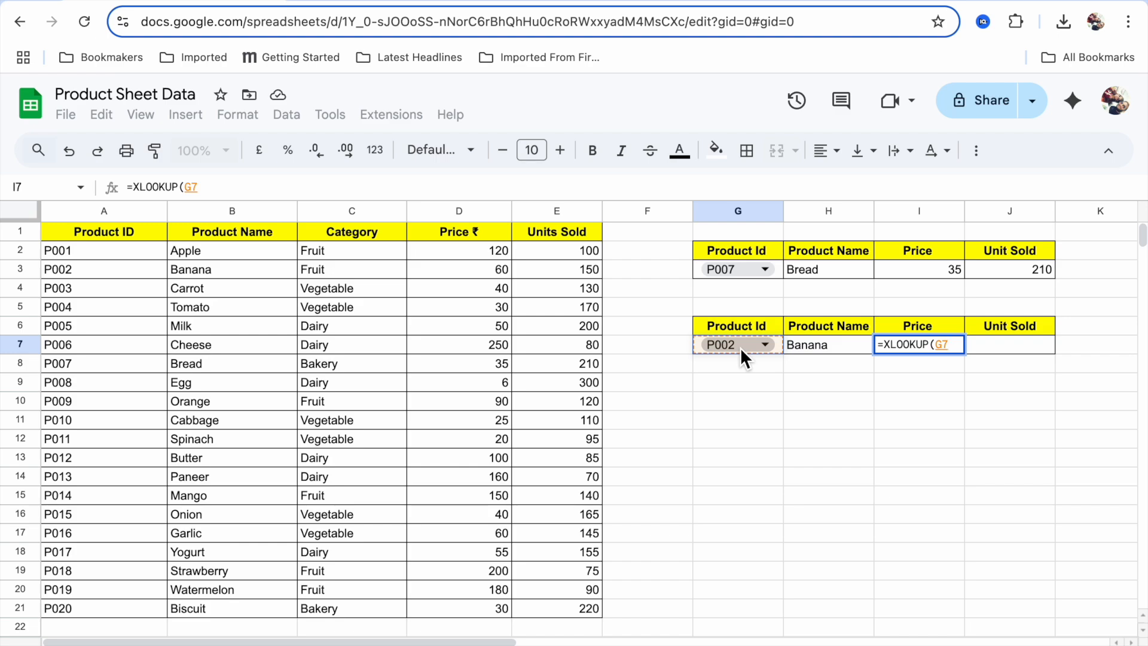
{"action": "type", "text": ","}
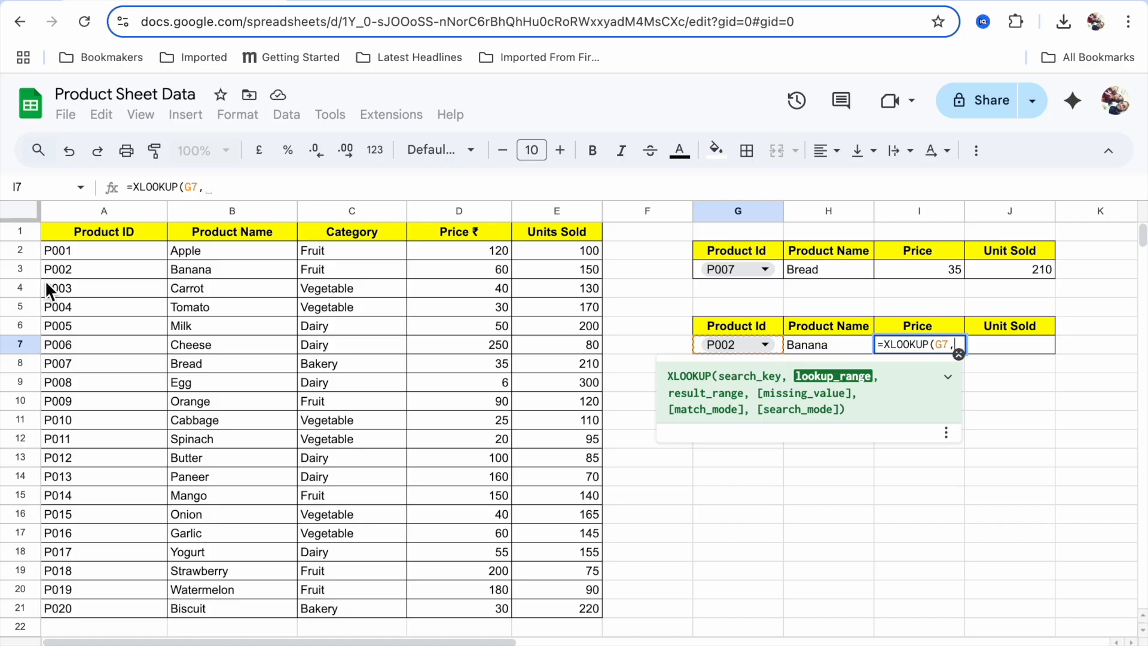
{"action": "left_click_drag", "start_coordinate": [99, 249], "coordinate": [93, 605]}
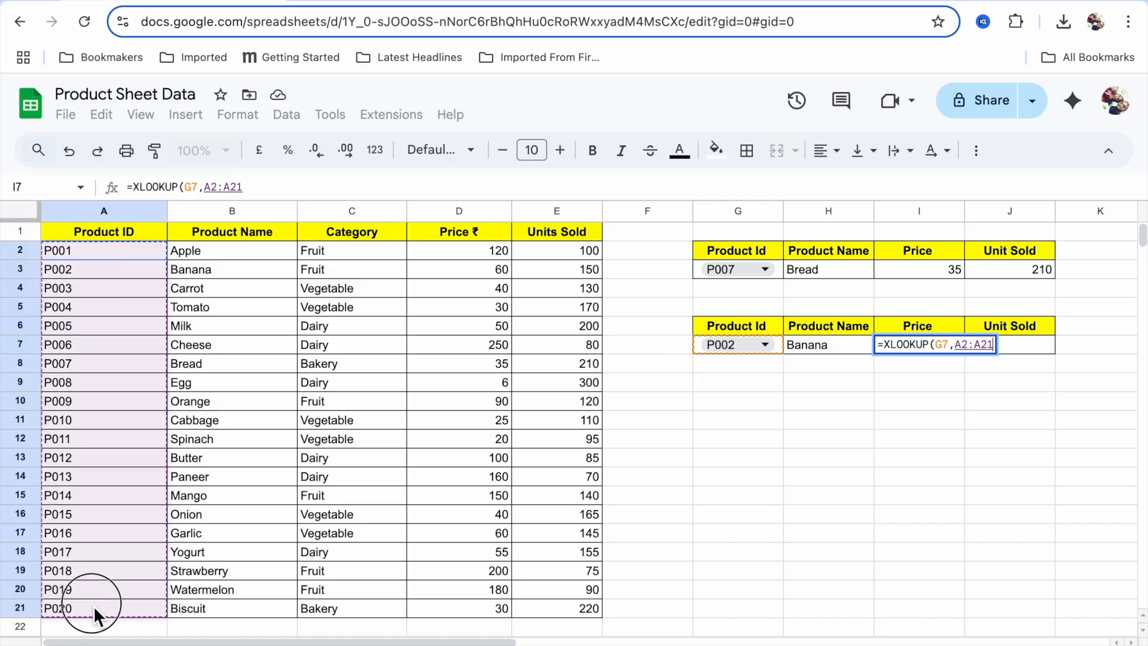
{"action": "type", "text": ","}
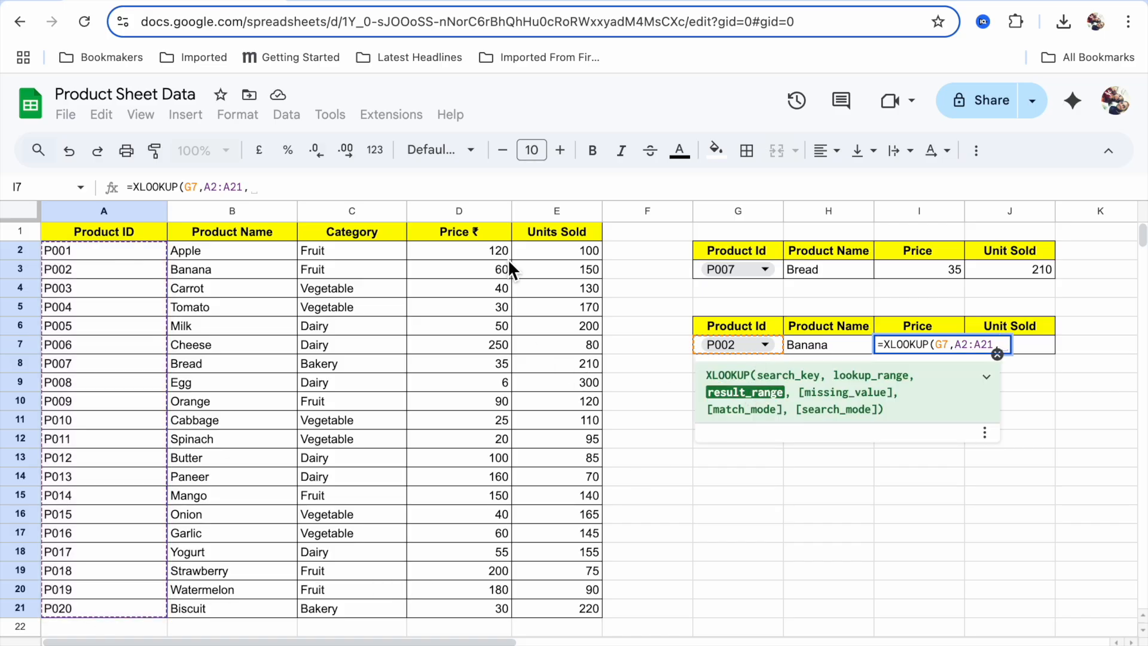
{"action": "left_click_drag", "start_coordinate": [496, 256], "coordinate": [486, 610]}
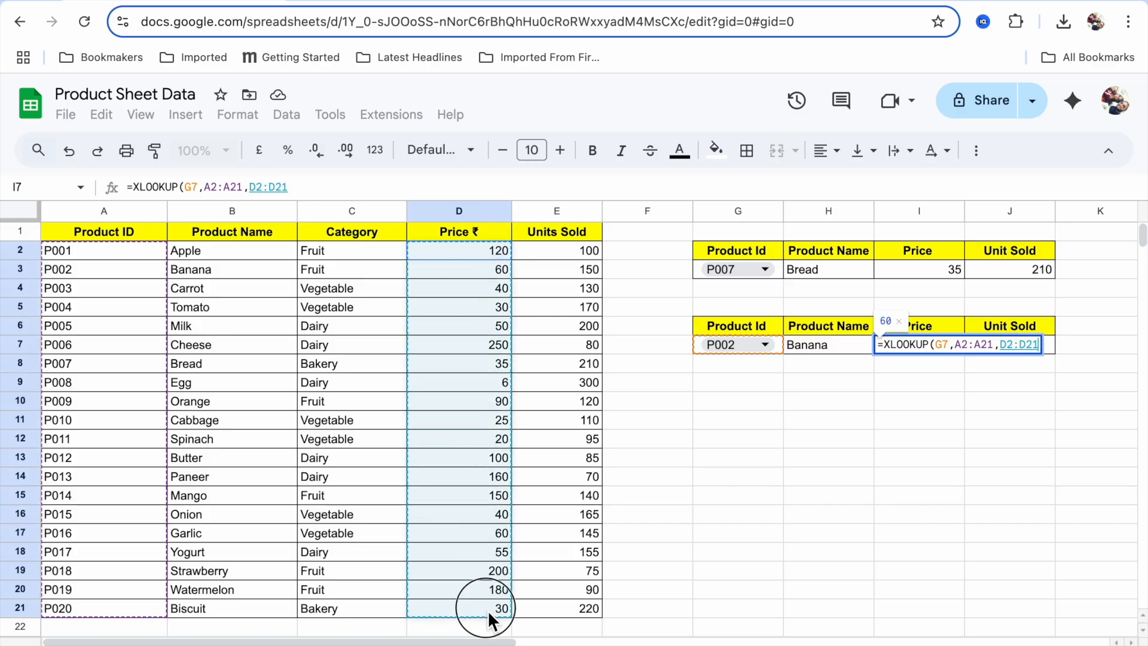
{"action": "type", "text": ")"}
{"action": "key", "text": "Return"}
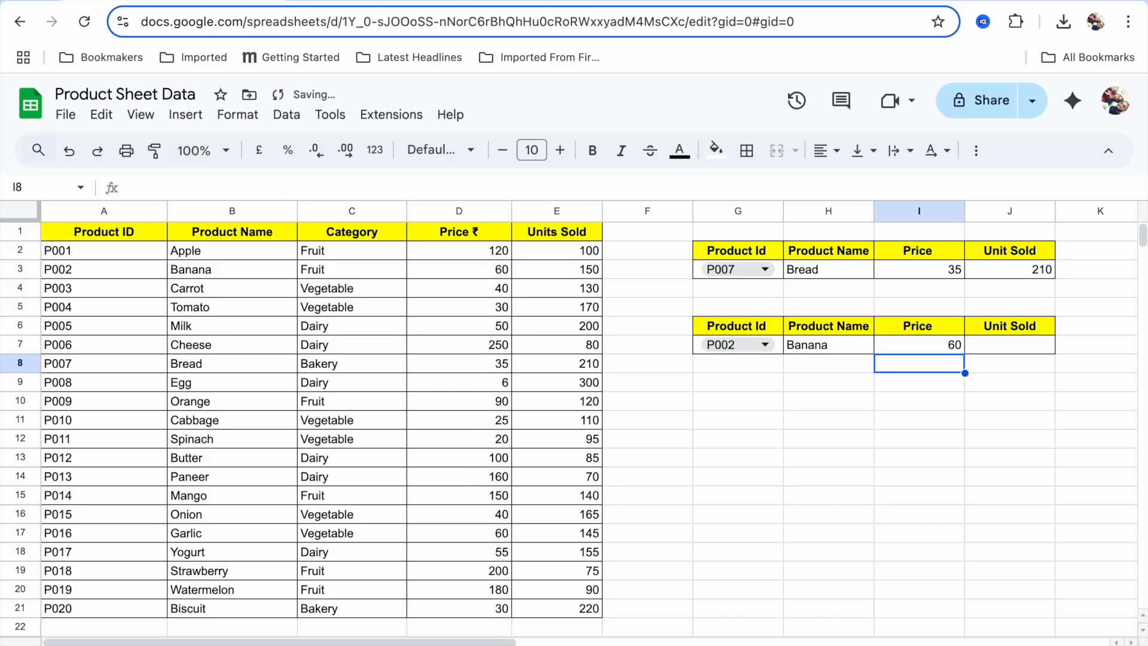
Step: Enter =XLOOKUP(G7,A2:A21,E2:E20) in J7 to look up the units sold for the selected product
{"action": "left_click", "coordinate": [1019, 347]}
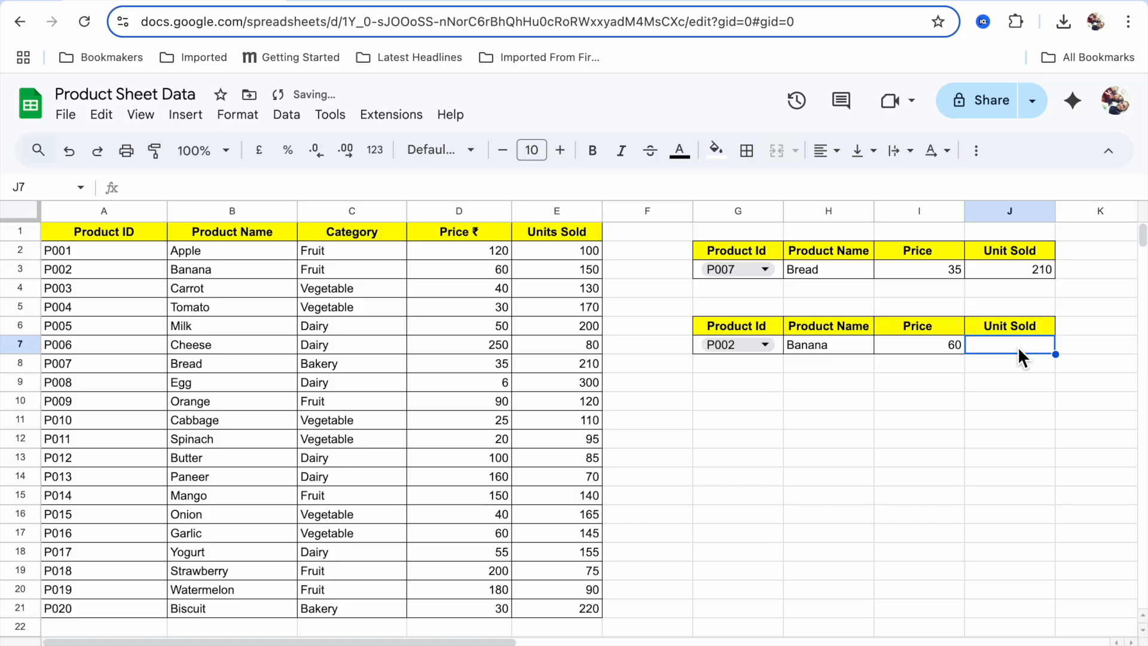
{"action": "type", "text": "-"}
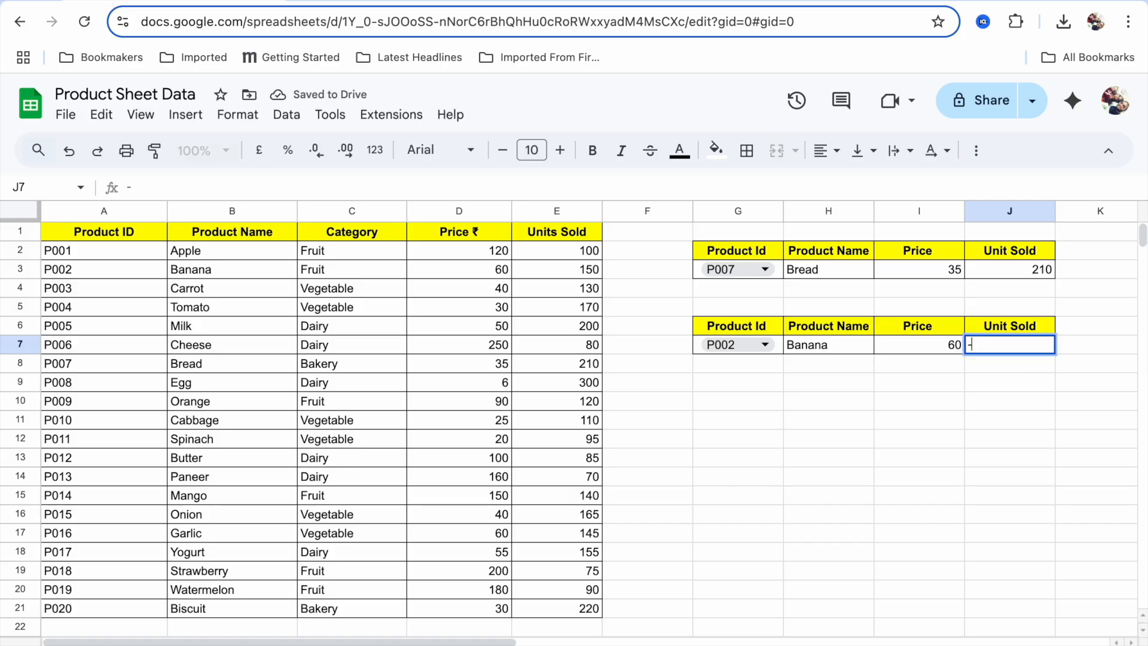
{"action": "type", "text": "xlo"}
{"action": "left_click", "coordinate": [971, 383]}
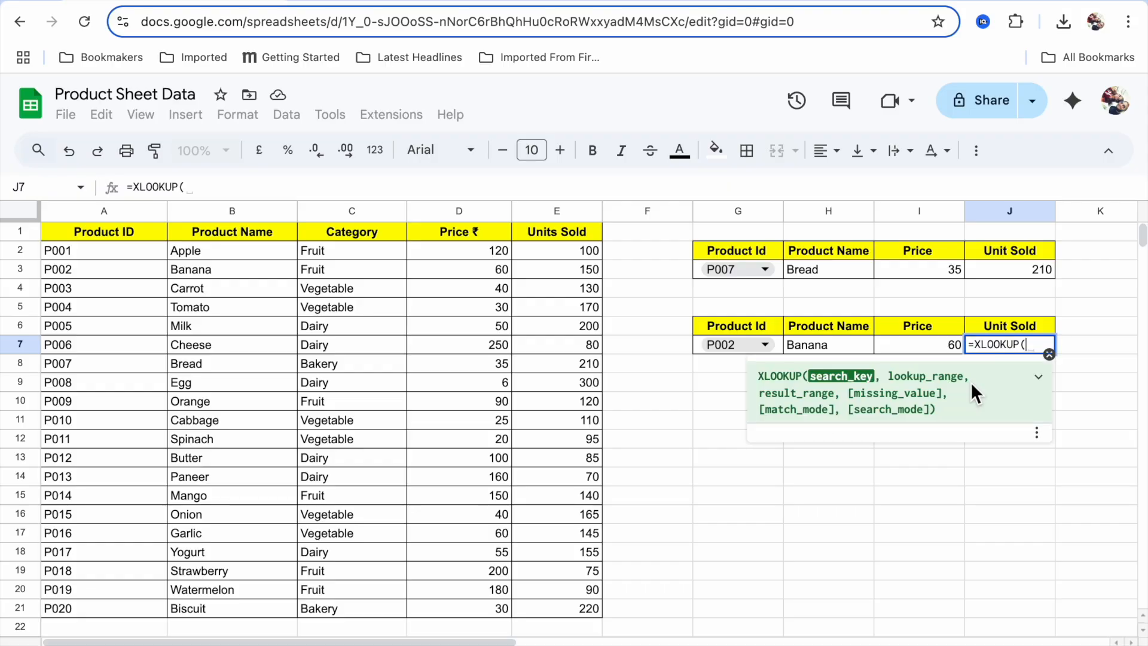
{"action": "left_click", "coordinate": [738, 345]}
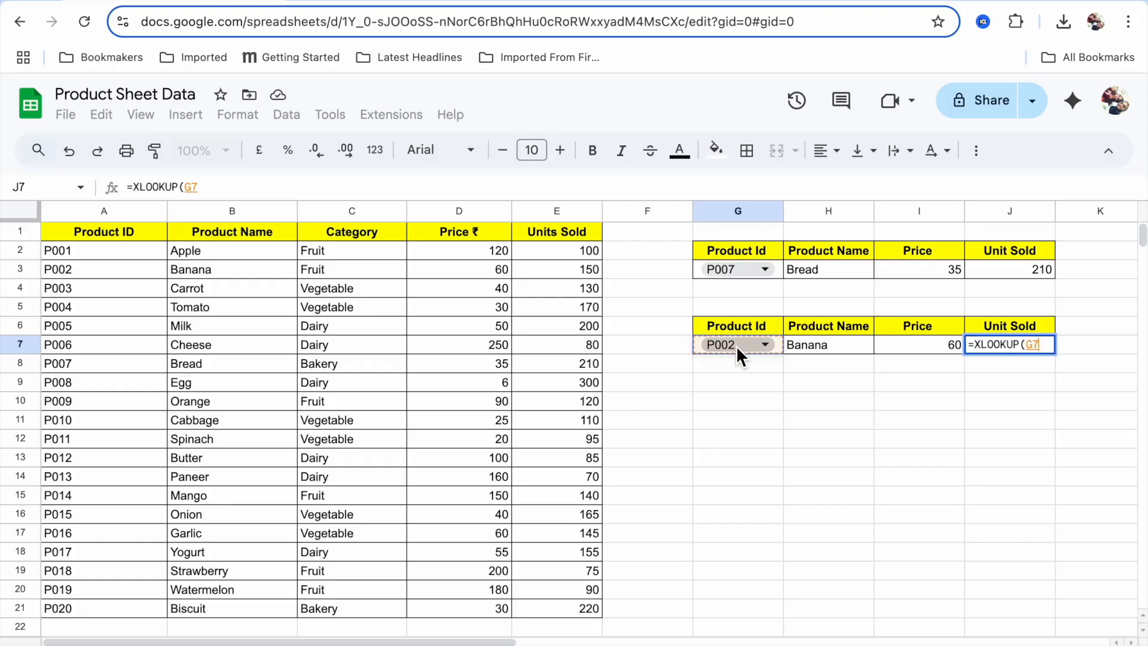
{"action": "type", "text": ","}
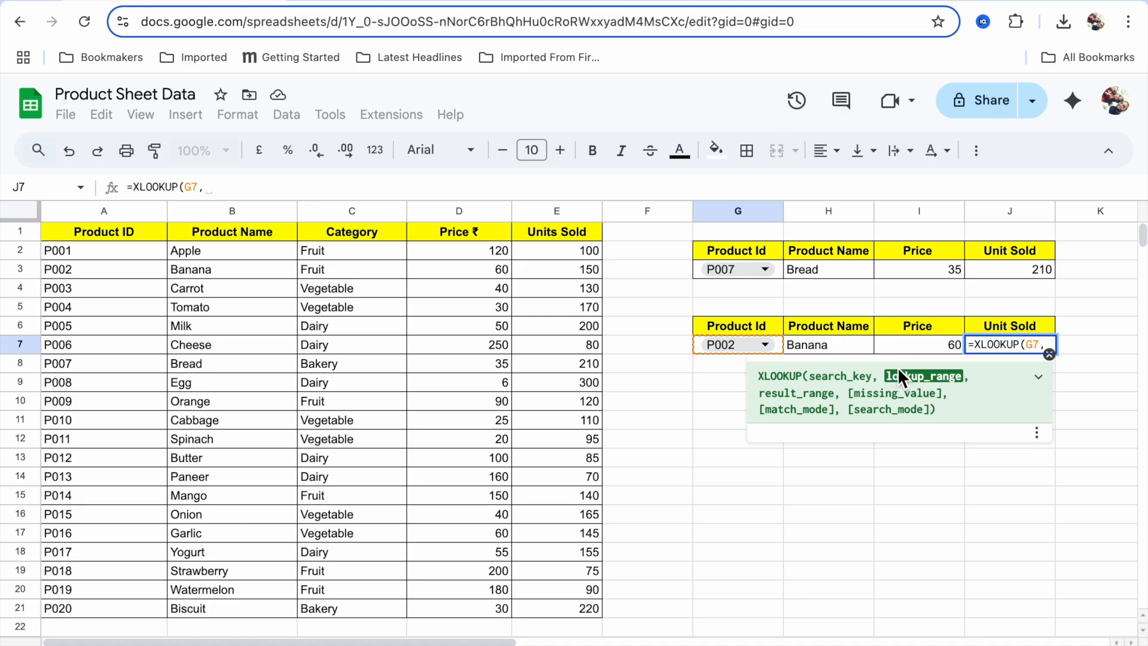
{"action": "left_click_drag", "start_coordinate": [124, 249], "coordinate": [116, 604]}
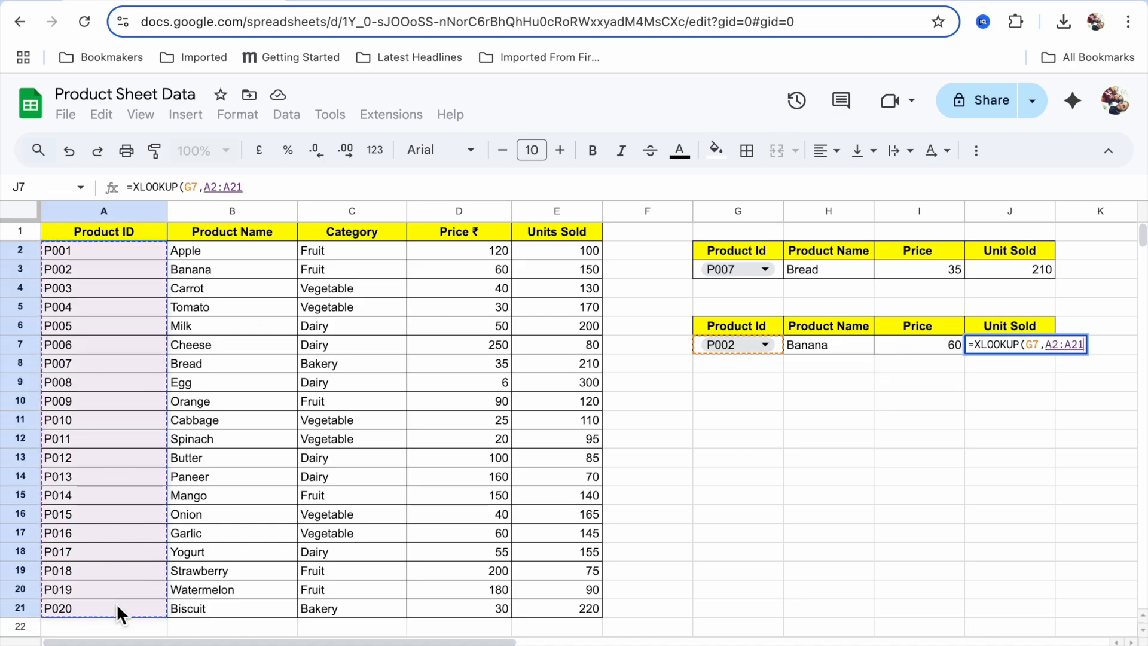
{"action": "type", "text": ","}
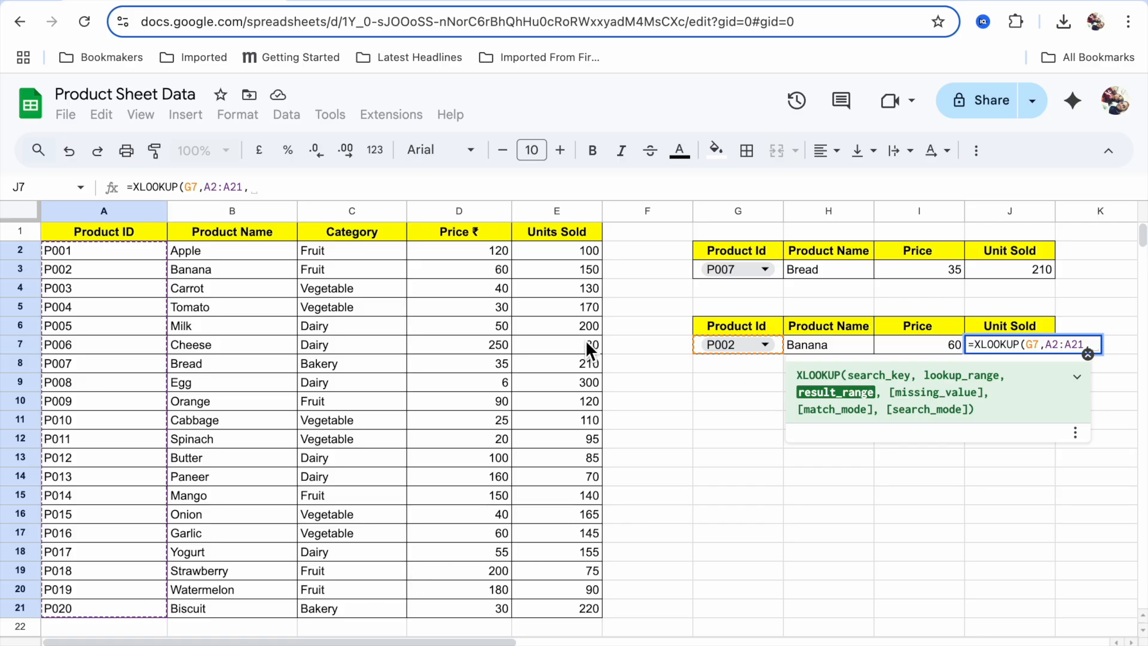
{"action": "left_click", "coordinate": [586, 258]}
{"action": "left_click_drag", "start_coordinate": [587, 257], "coordinate": [568, 598]}
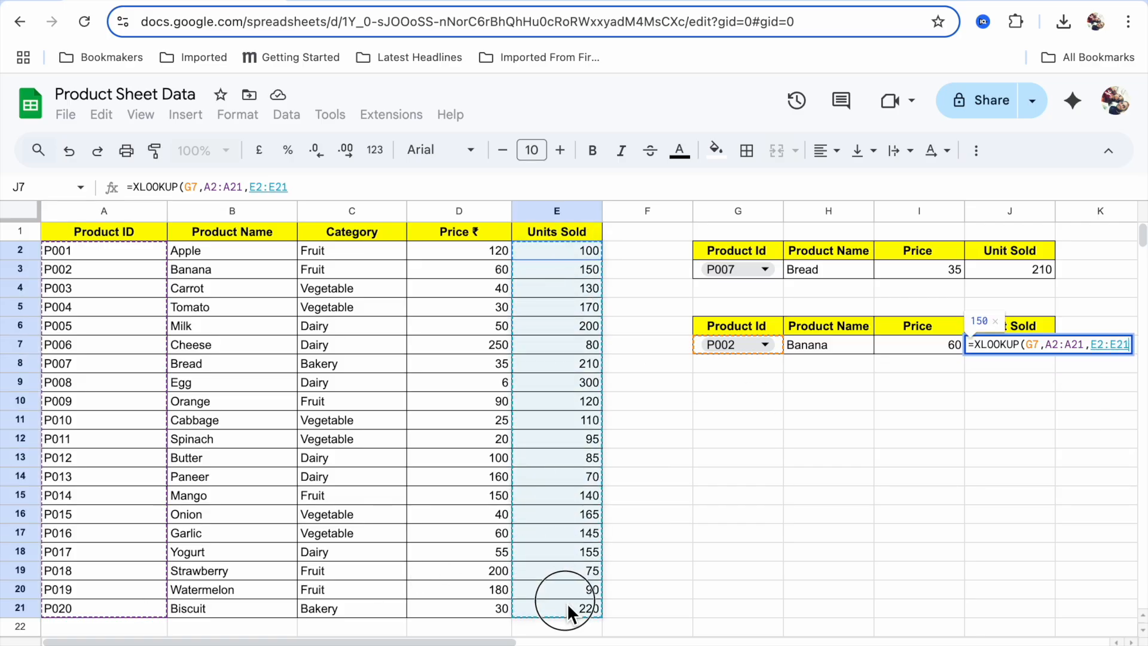
{"action": "type", "text": ")"}
{"action": "key", "text": "Return"}
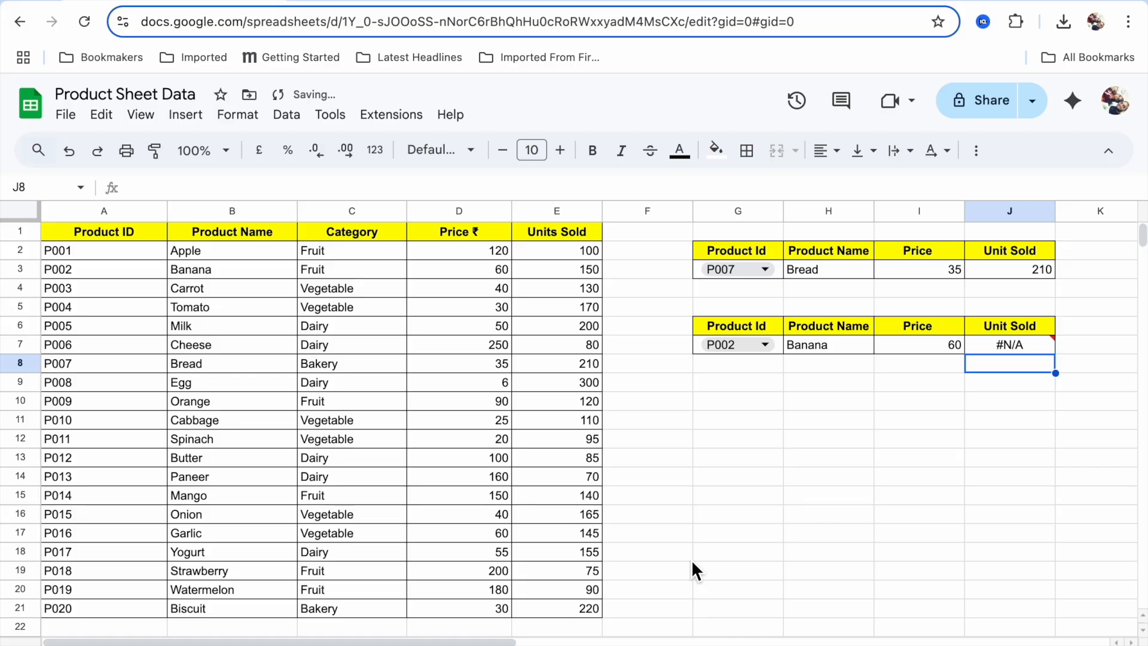
Step: Change the result range of the XLOOKUP formula in J7 to E2:E21, and test the lookup by choosing P005 in G7
{"action": "left_click", "coordinate": [987, 347]}
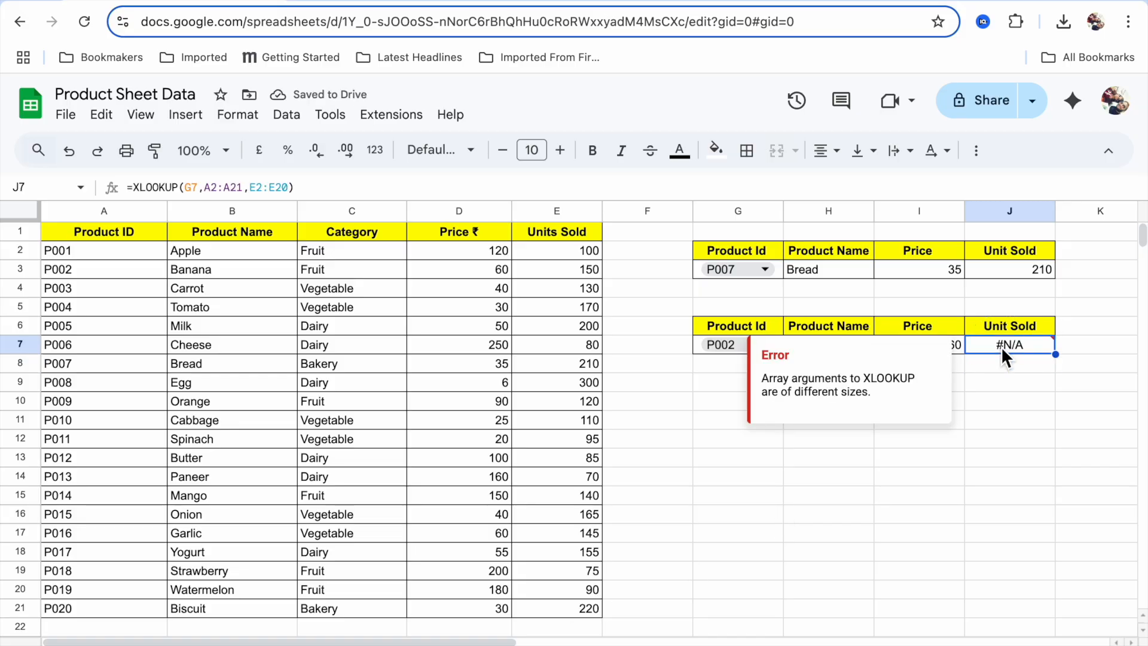
{"action": "double_click", "coordinate": [1020, 349]}
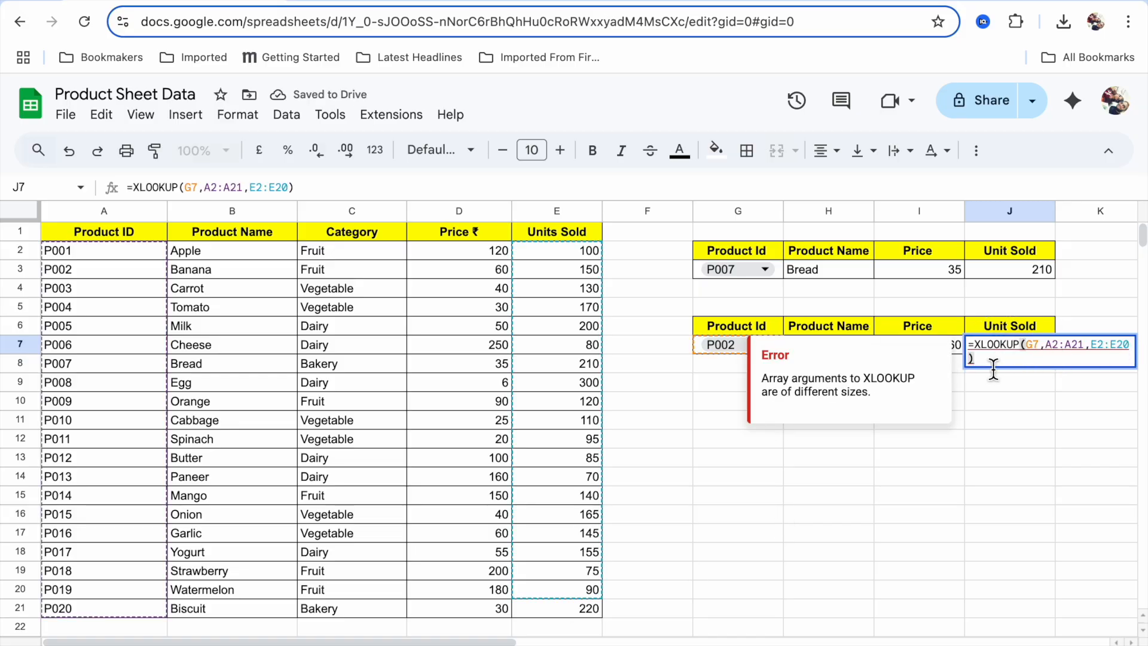
{"action": "key", "text": "BackSpace"}
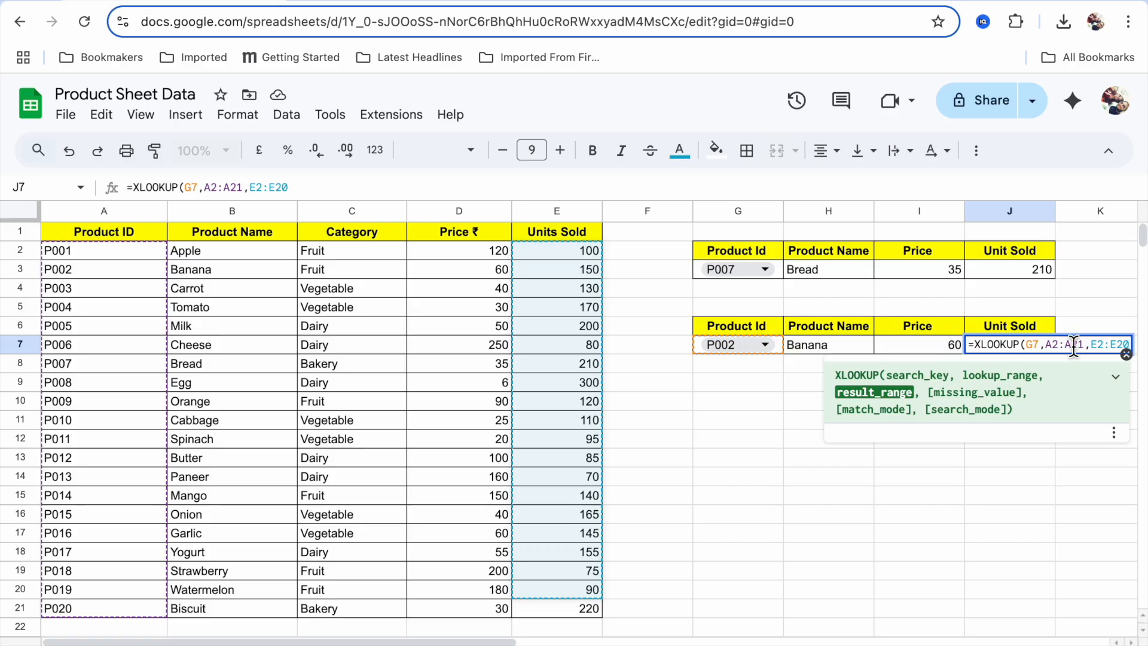
{"action": "key", "text": "BackSpace"}
{"action": "type", "text": "1"}
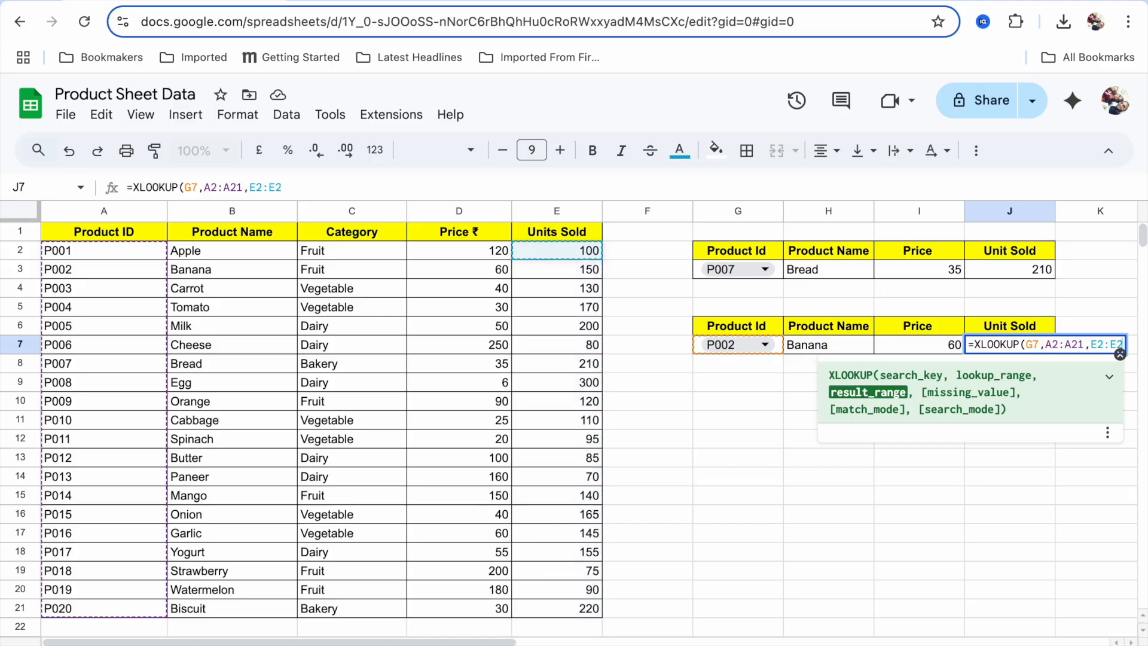
{"action": "type", "text": ")"}
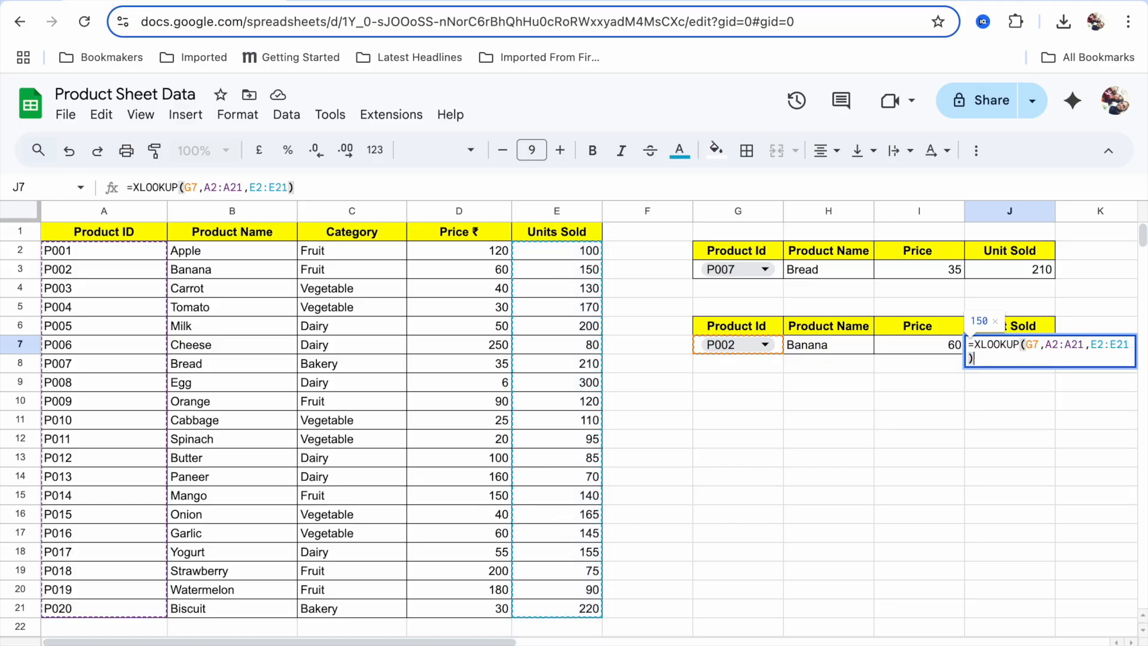
{"action": "key", "text": "Return"}
{"action": "left_click", "coordinate": [765, 344]}
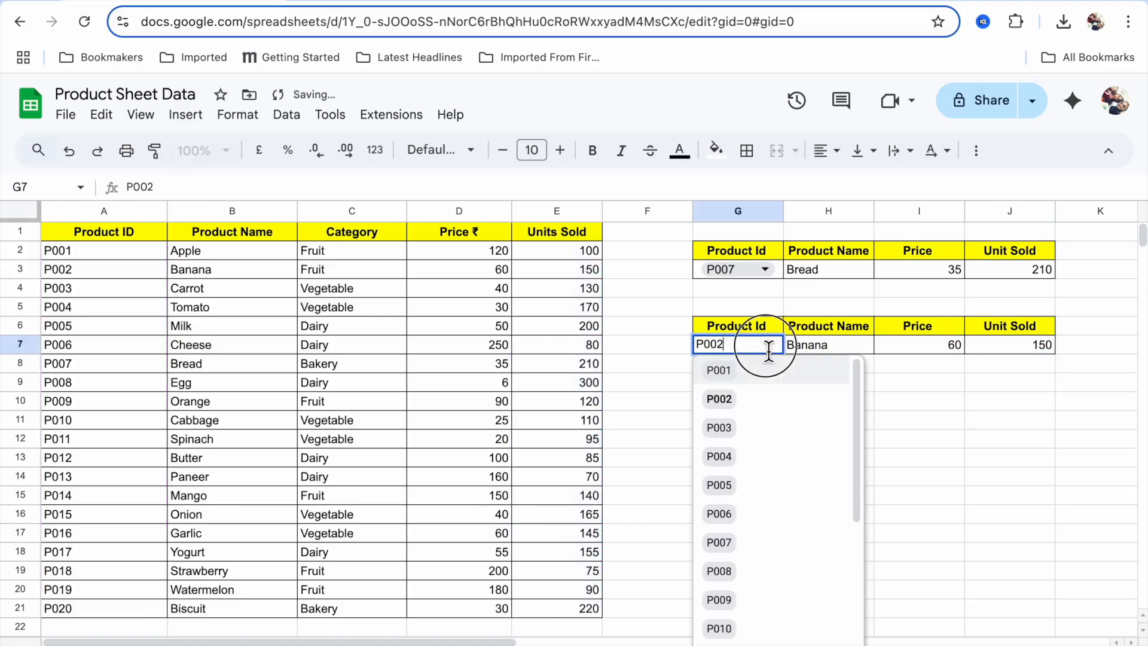
{"action": "left_click", "coordinate": [720, 485]}
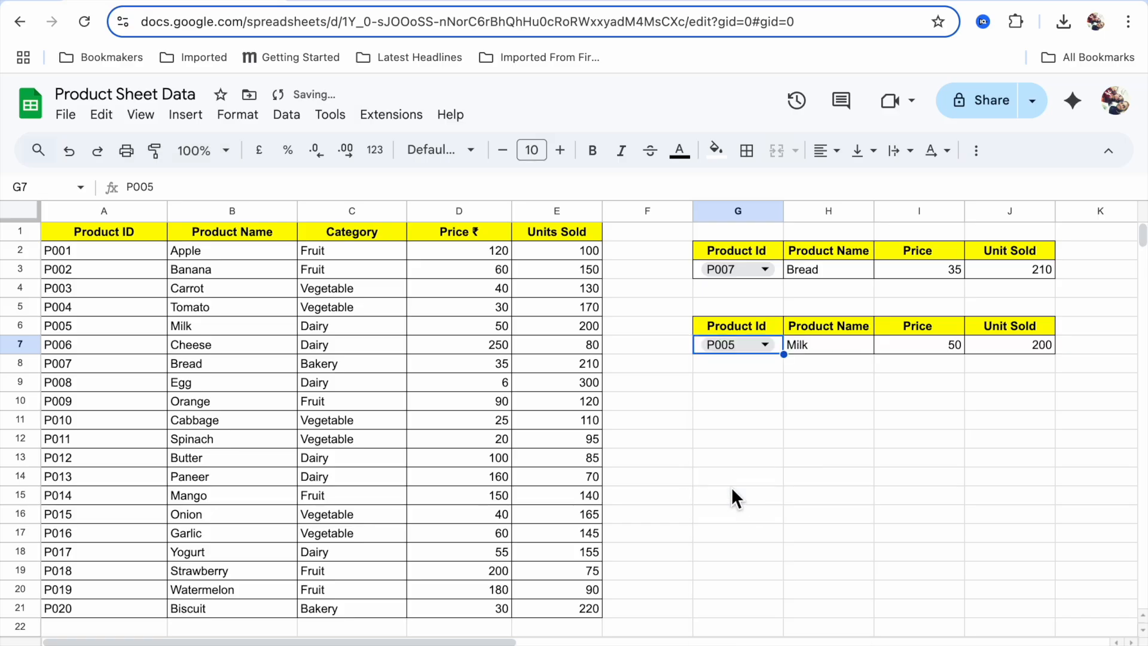